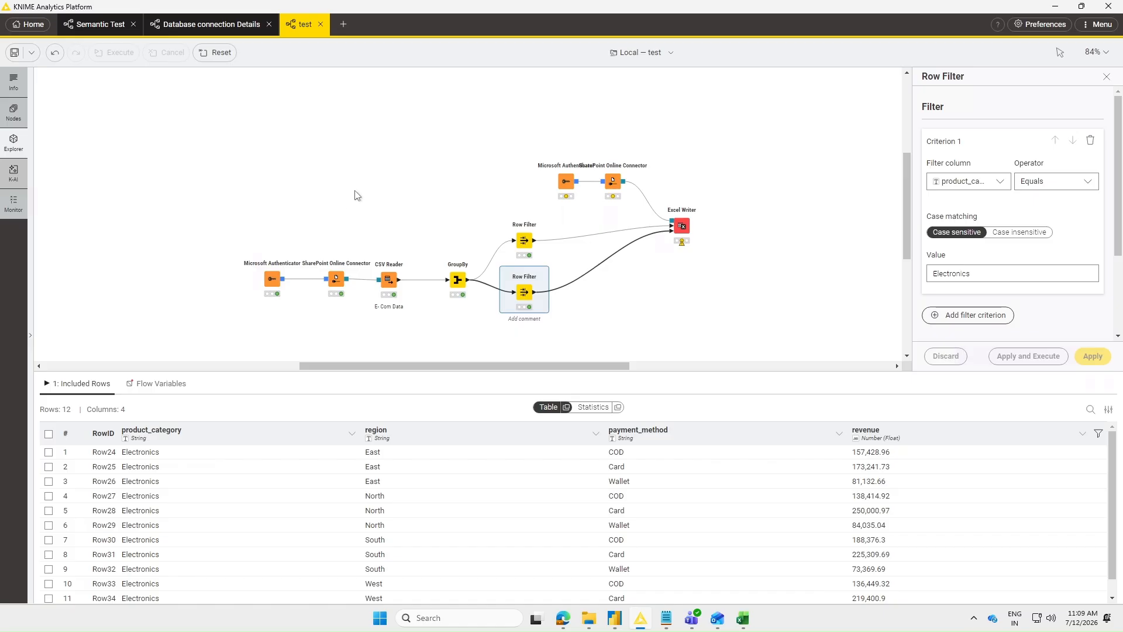
- Open the KNIME Explorer preferences and inspect the form for mounting a new KNIME Hub without adding one
scroll(356, 194, down, 2)
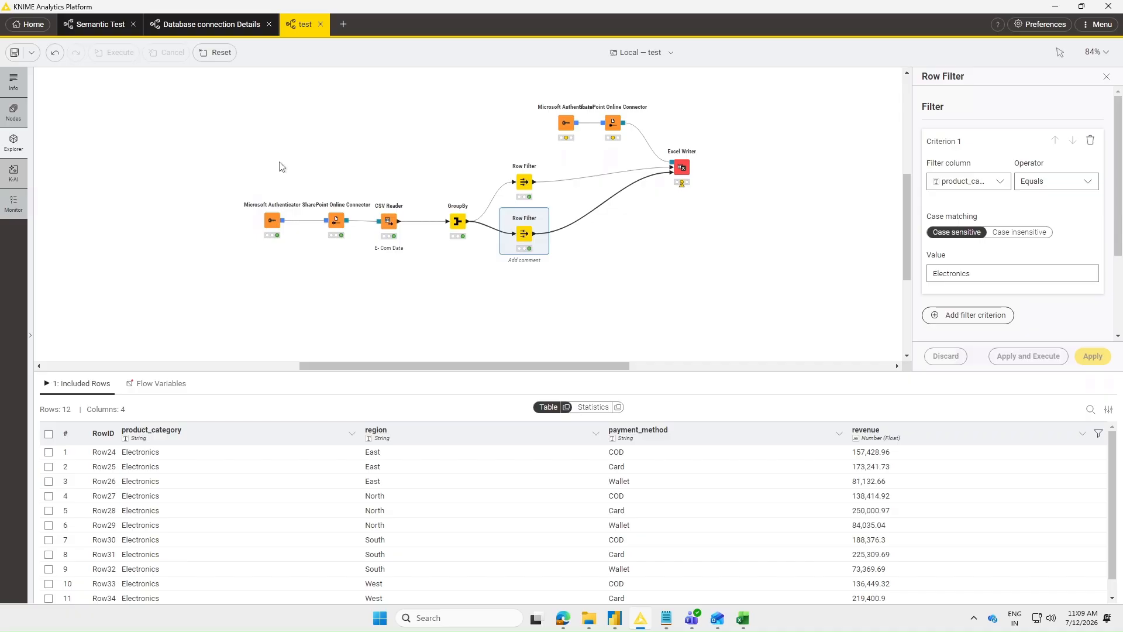
click(254, 170)
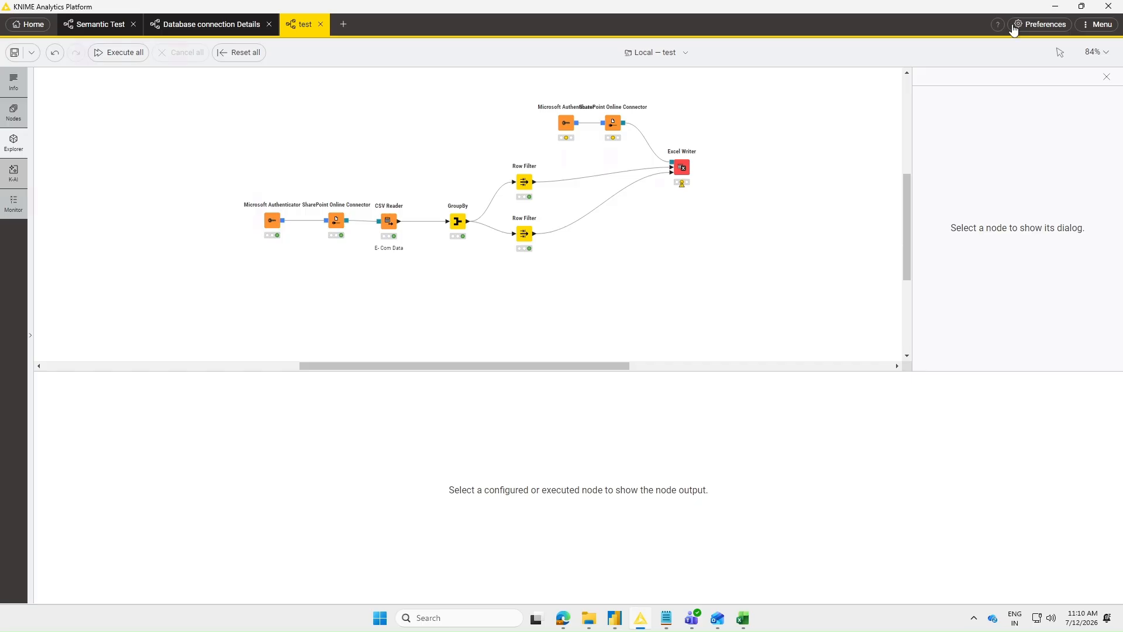
mouse_move(693, 165)
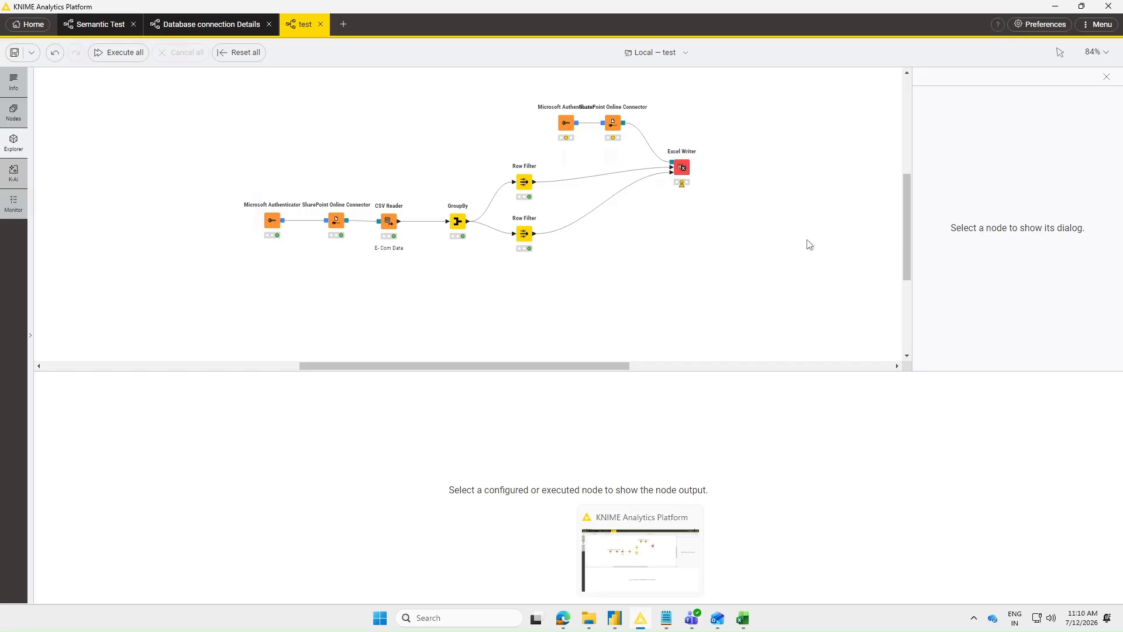
click(1031, 27)
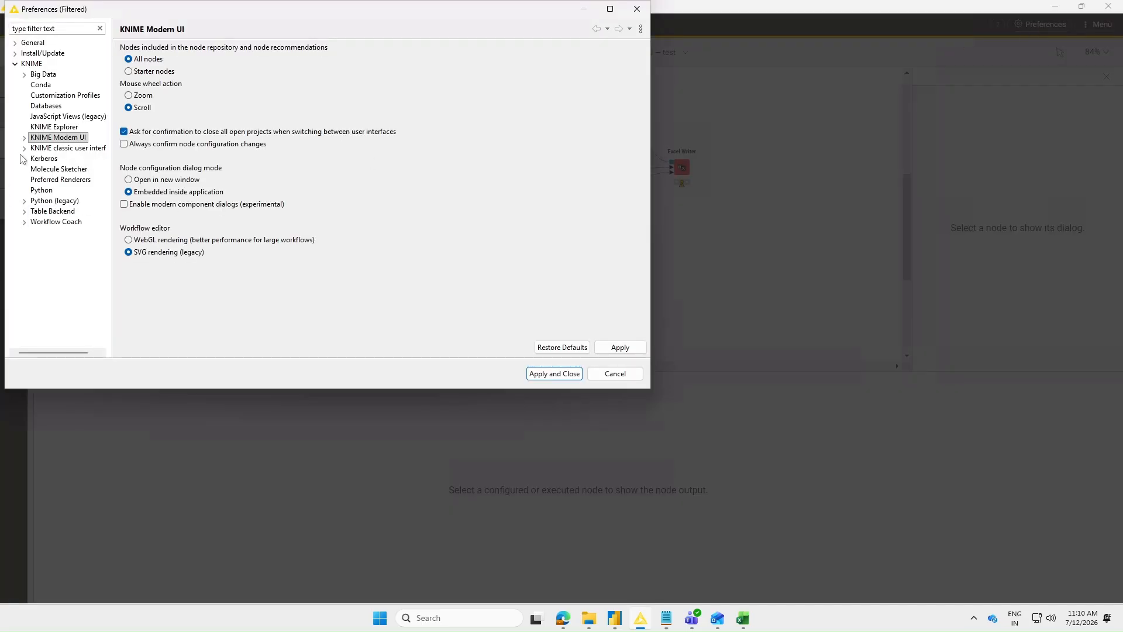
click(53, 126)
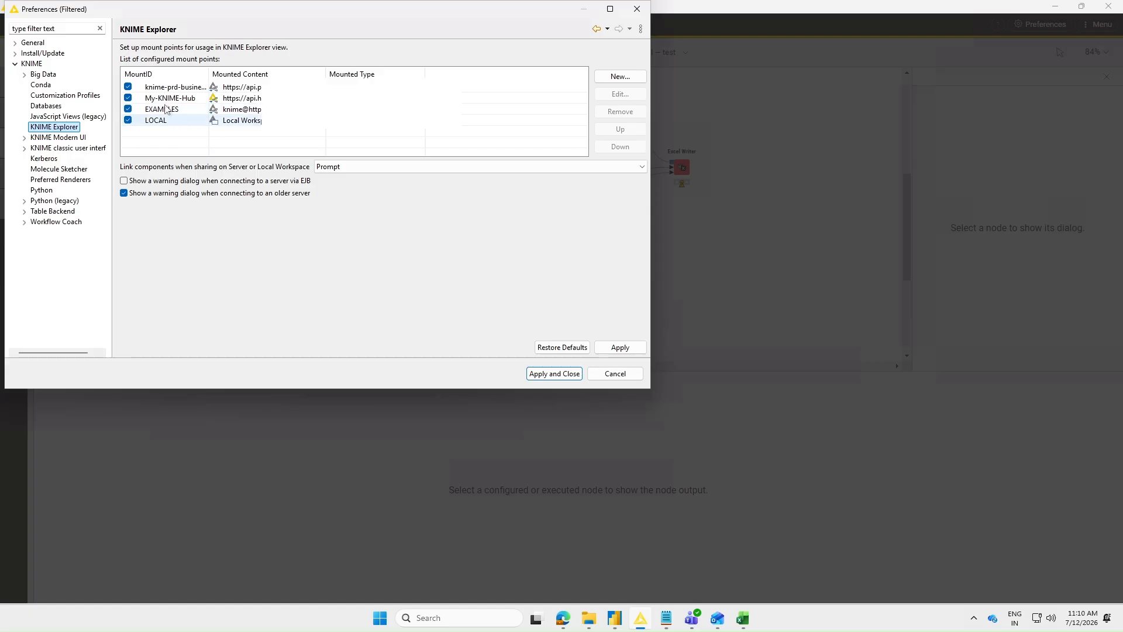
click(177, 90)
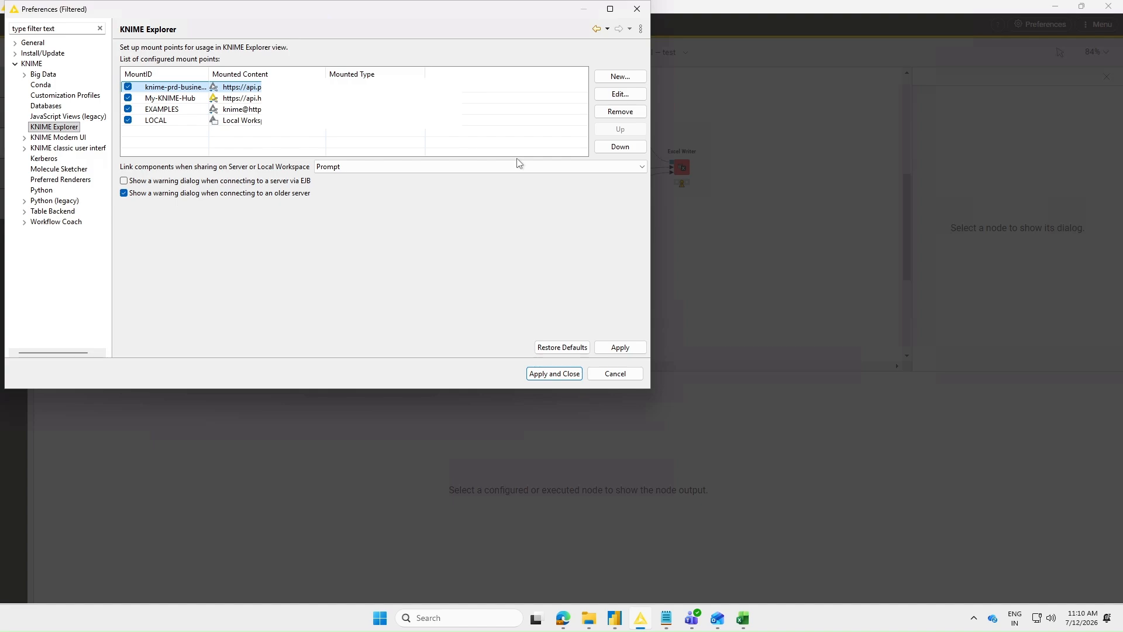
click(612, 79)
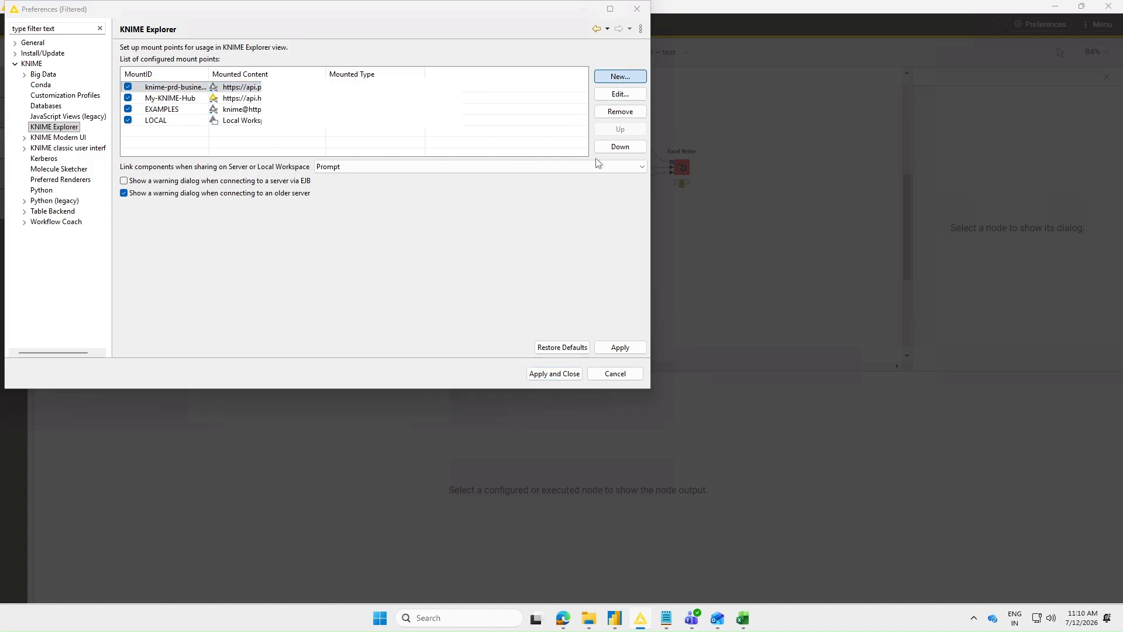
click(348, 231)
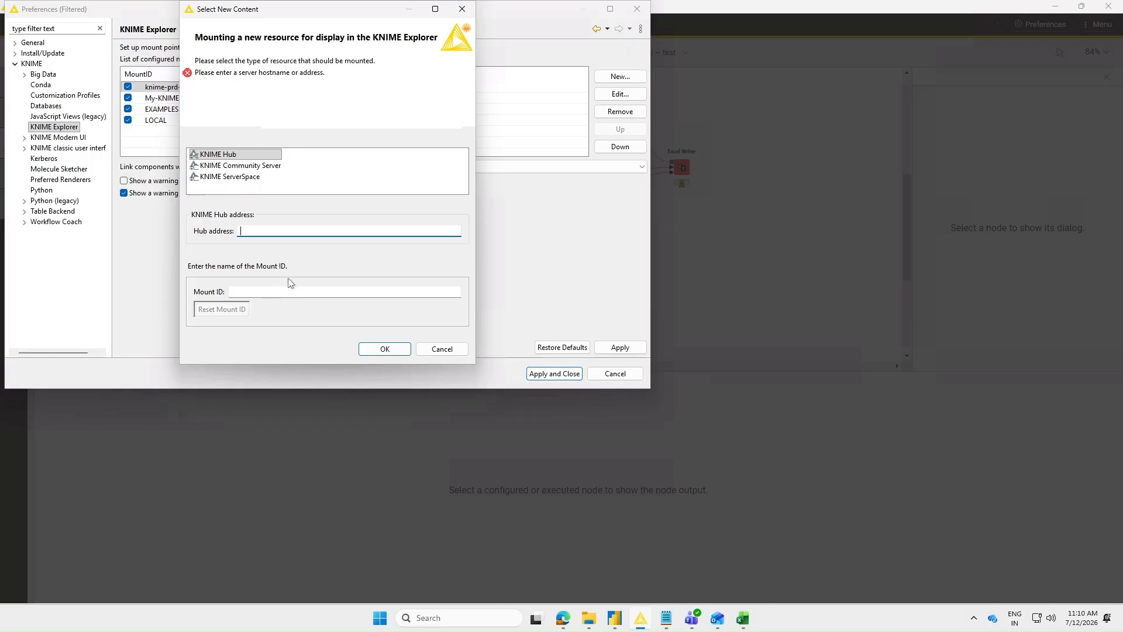
click(442, 348)
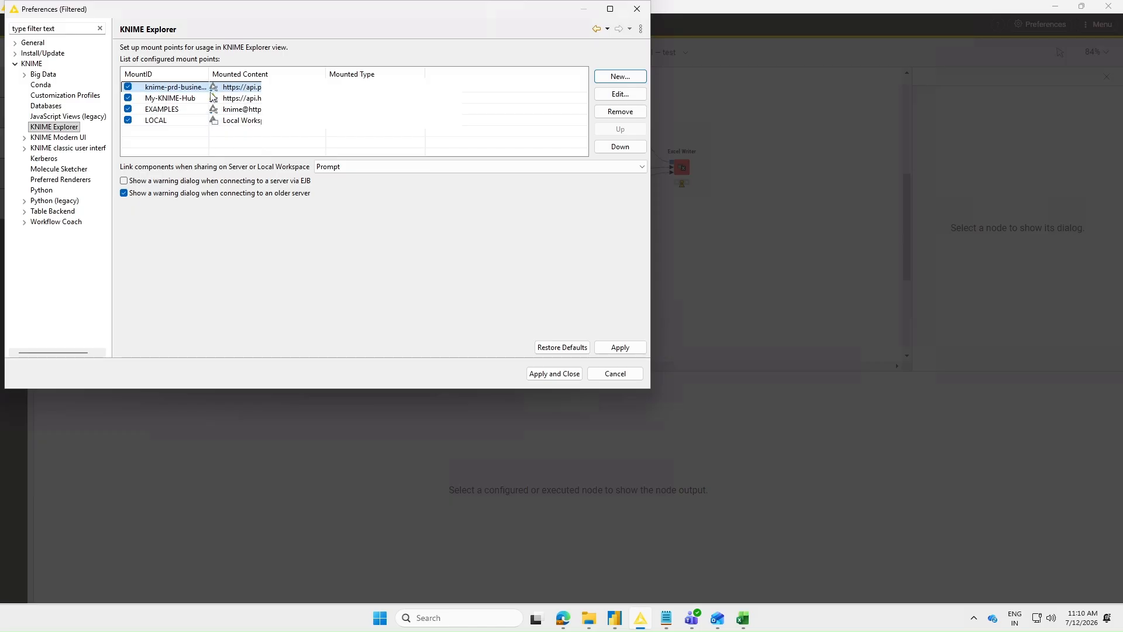
- Inspect the mount point settings of knime-prd-business-hub and close the preferences without making changes
click(175, 99)
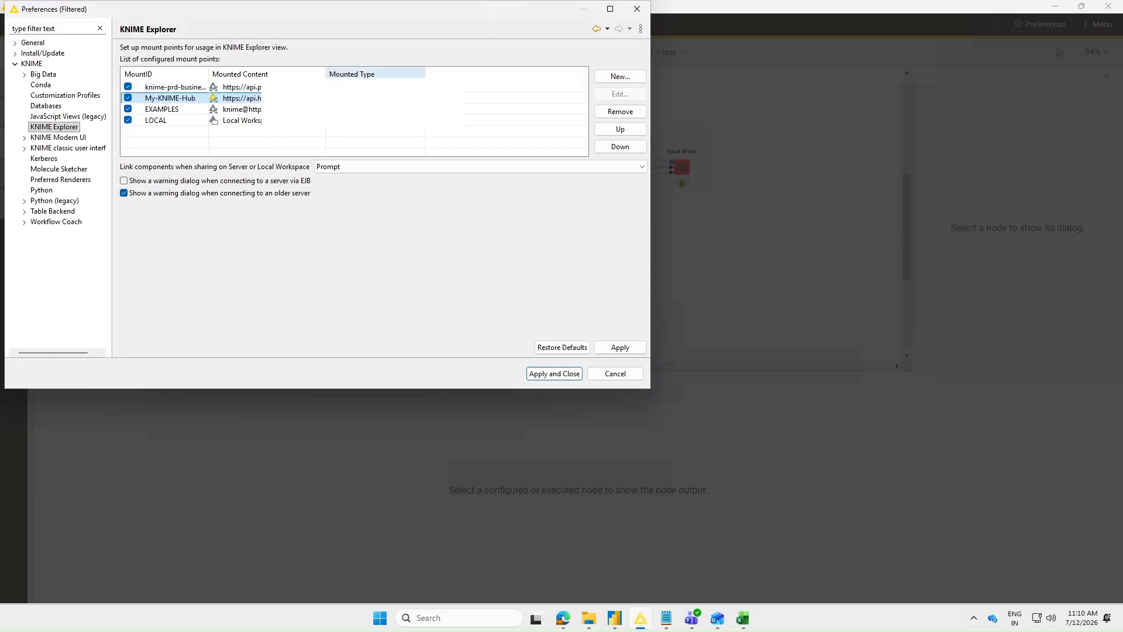
click(176, 87)
click(619, 94)
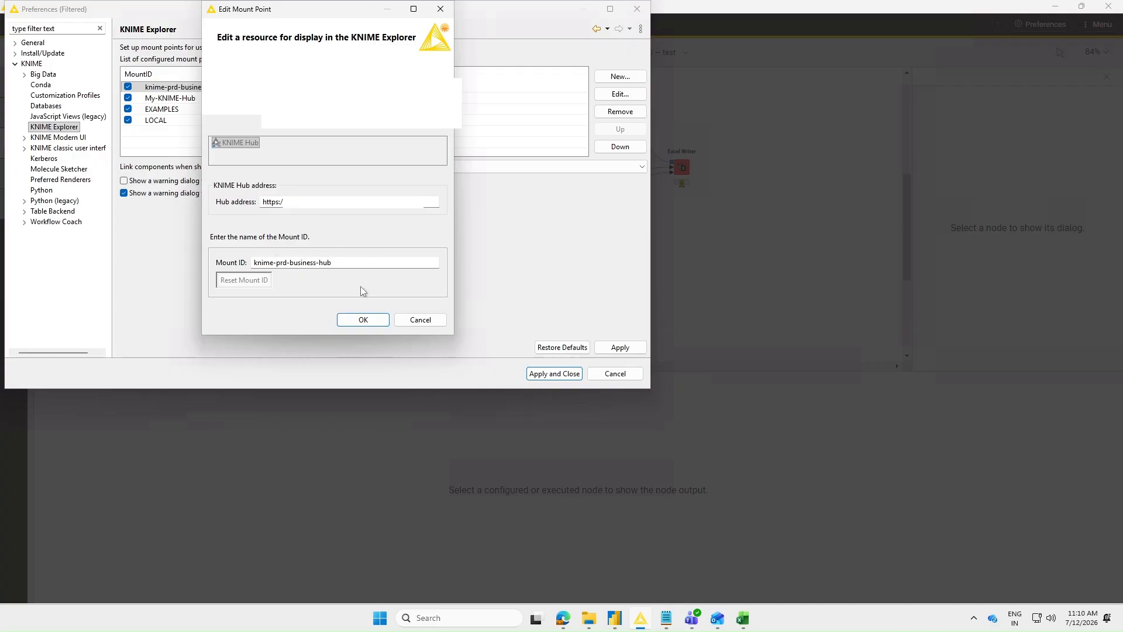
click(445, 320)
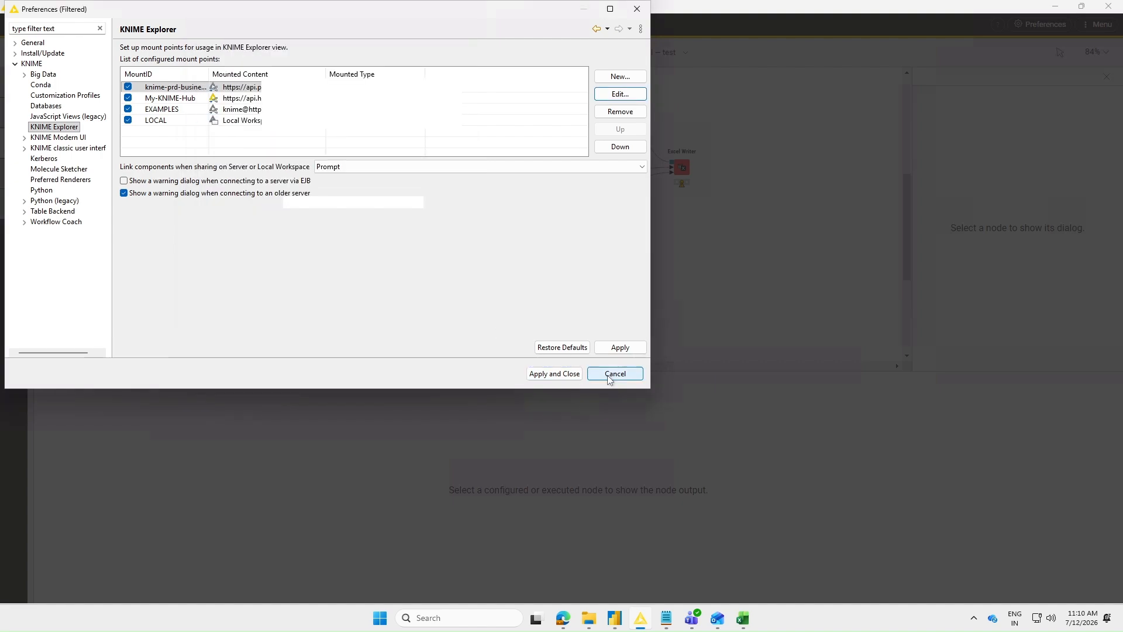
click(611, 376)
- Show the explorer's workflow list beside the canvas, keeping the whole test workflow in view
mouse_move(562, 624)
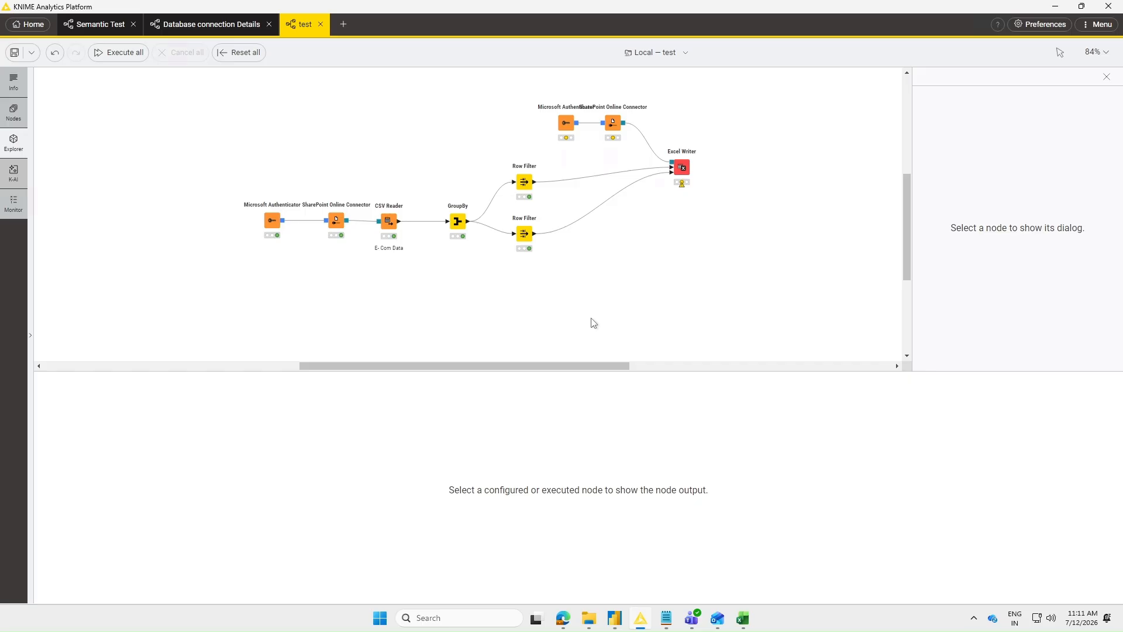
click(14, 143)
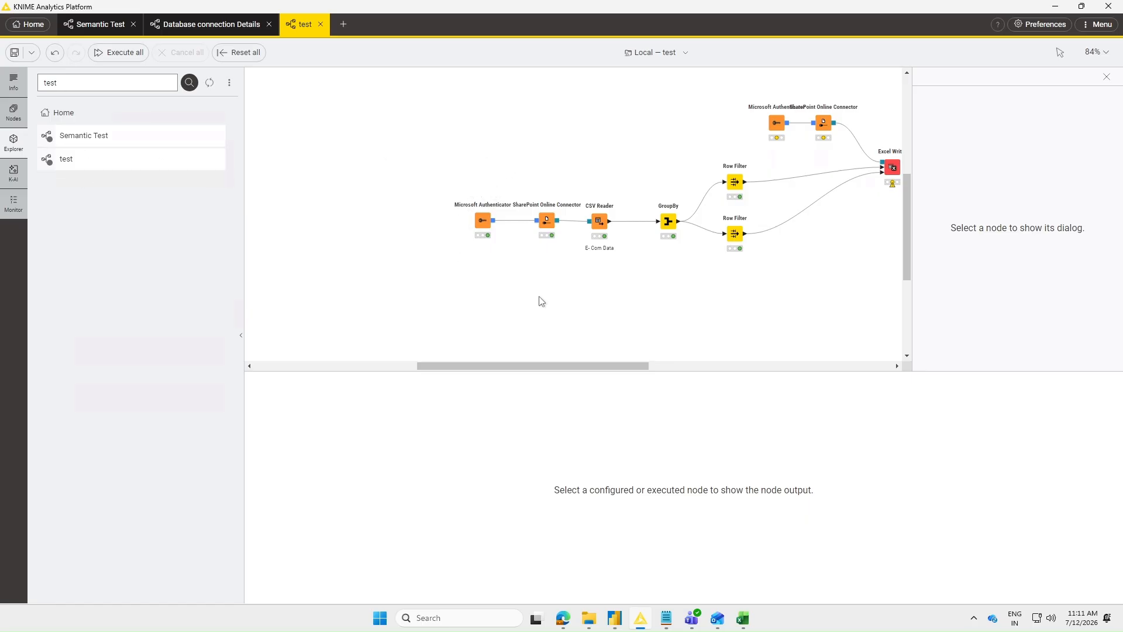
drag(532, 367, 550, 370)
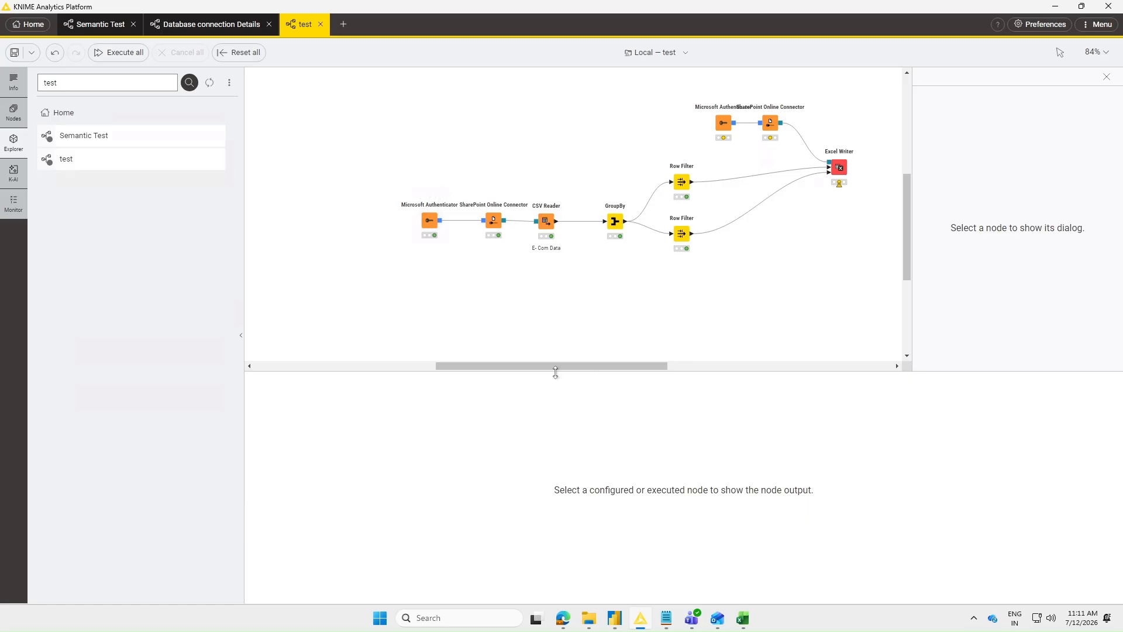
drag(552, 367, 570, 367)
- Switch to the browser to check the files in the SharePoint Test folder, and return to KNIME
click(568, 619)
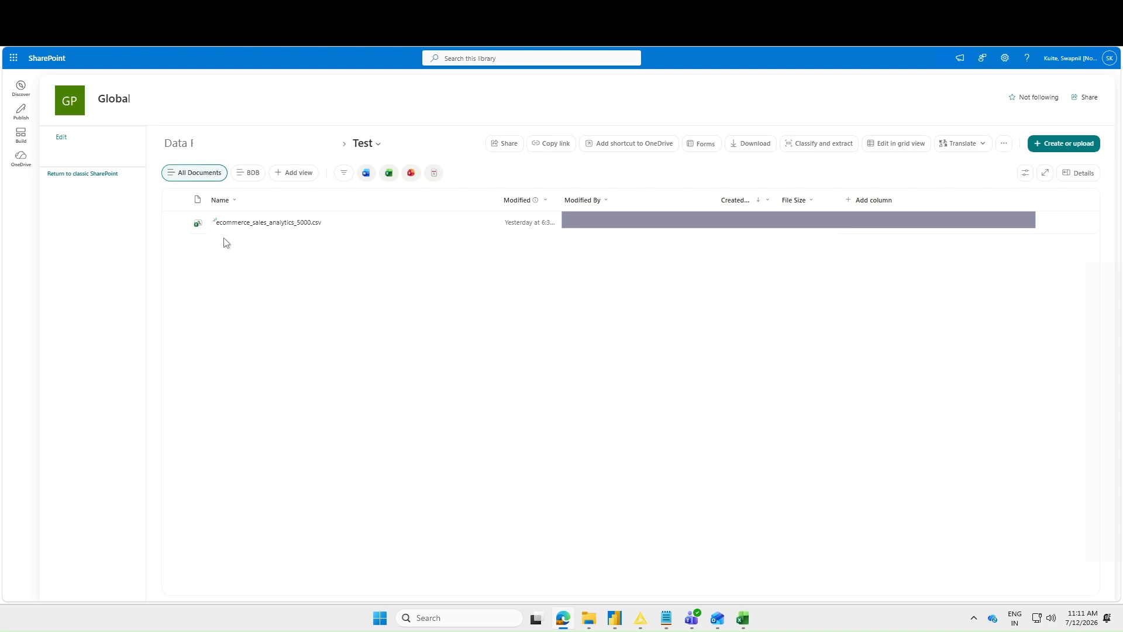
click(1055, 7)
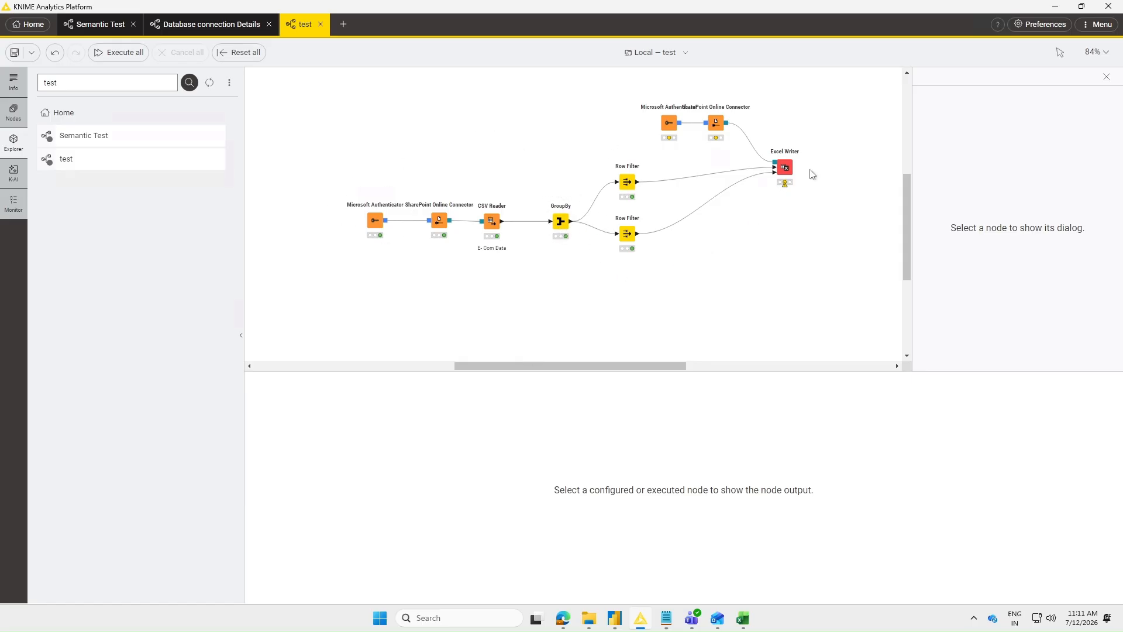
- Execute the SharePoint Online Connector that feeds the Excel Writer, and space its Microsoft Authenticator node farther from it
click(704, 97)
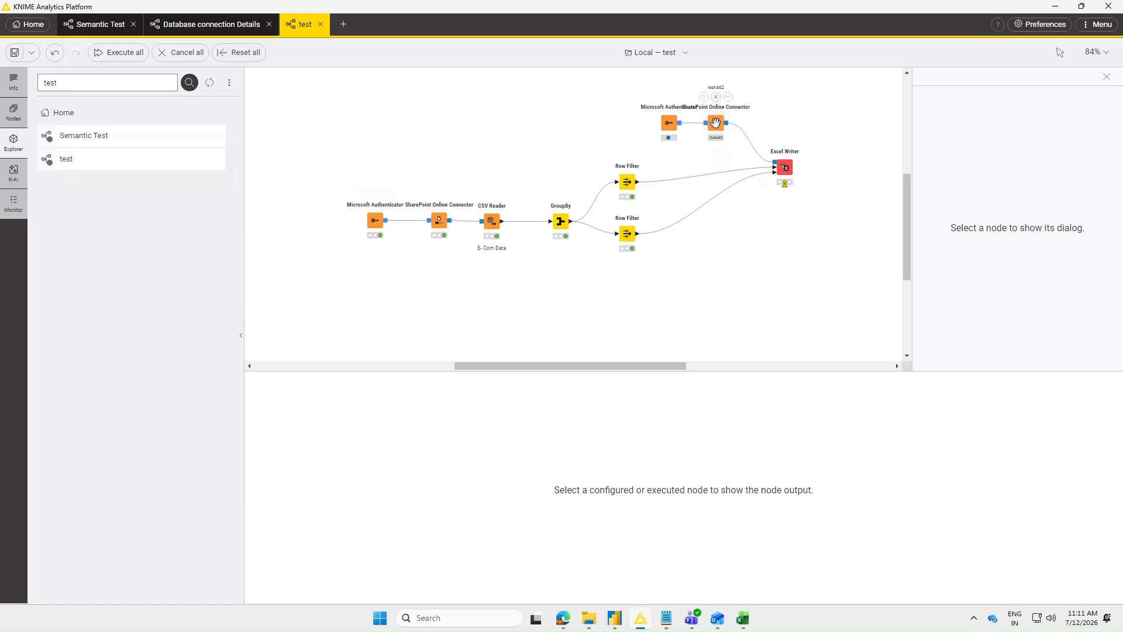
click(715, 122)
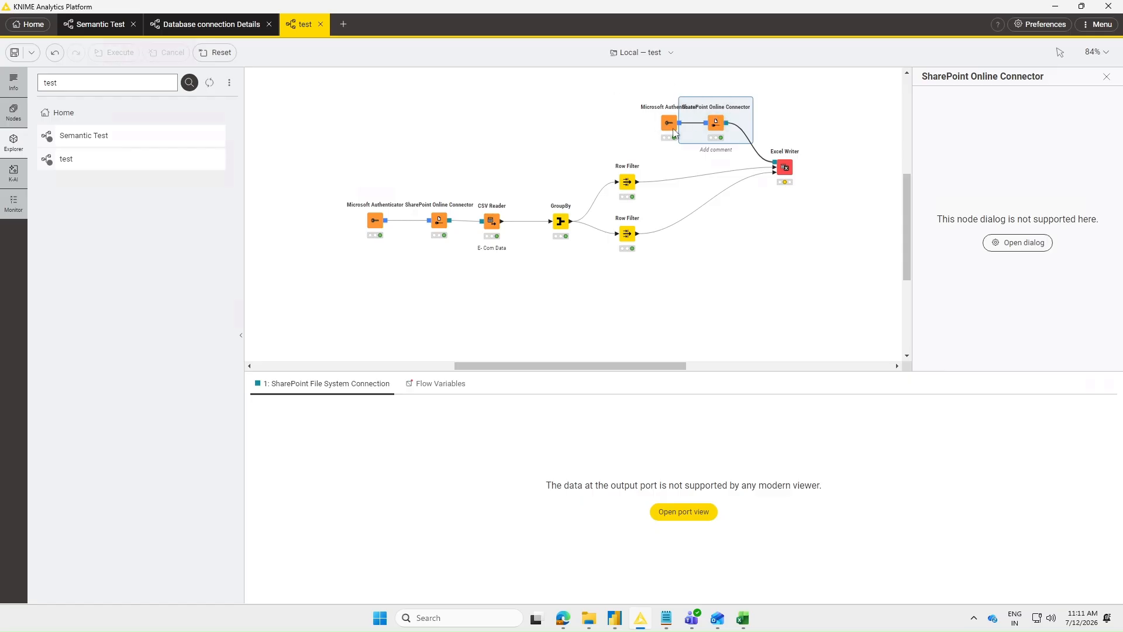
click(656, 129)
drag(656, 129, 634, 126)
- Review the site and working directory settings of the SharePoint Online Connector feeding the Excel Writer, browsing its Test folder
click(780, 166)
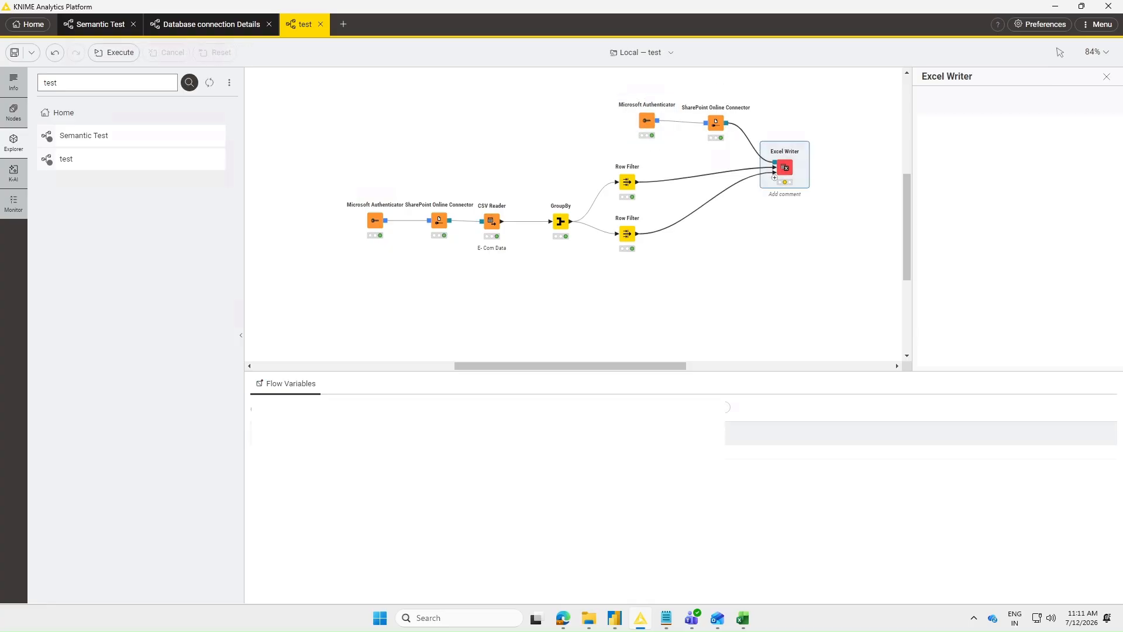
click(717, 124)
click(1020, 243)
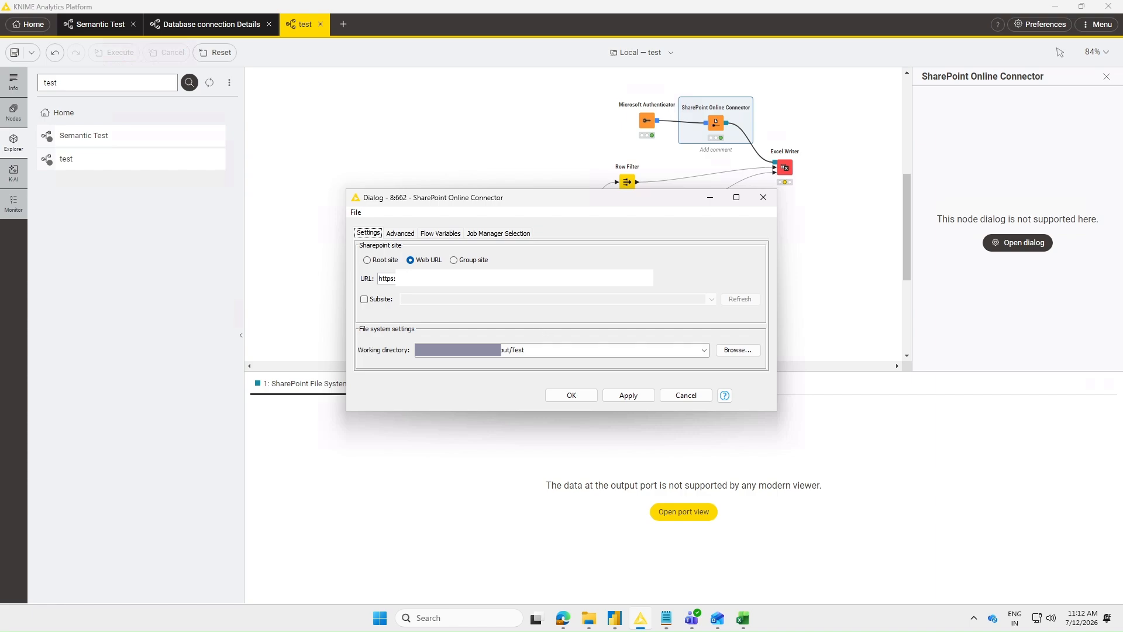
click(725, 351)
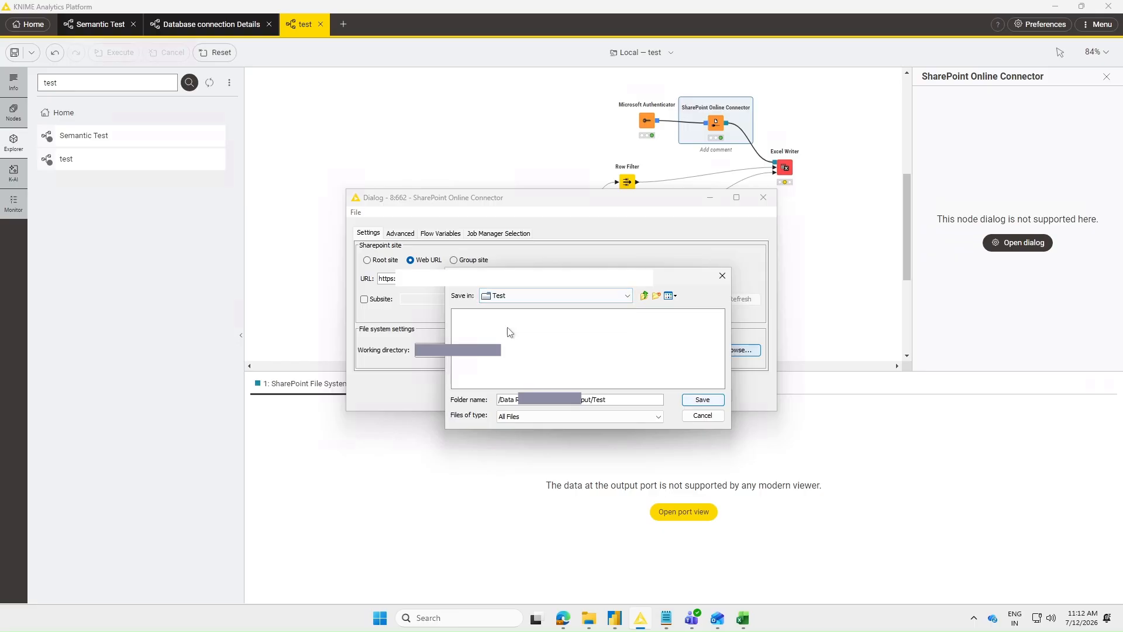
click(722, 275)
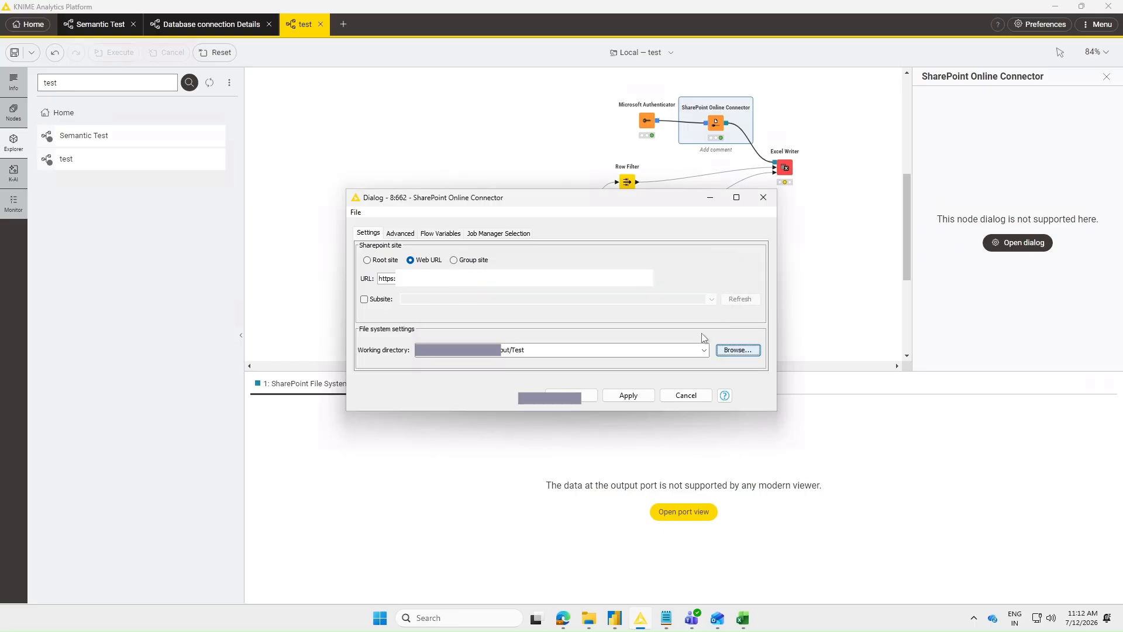
click(628, 396)
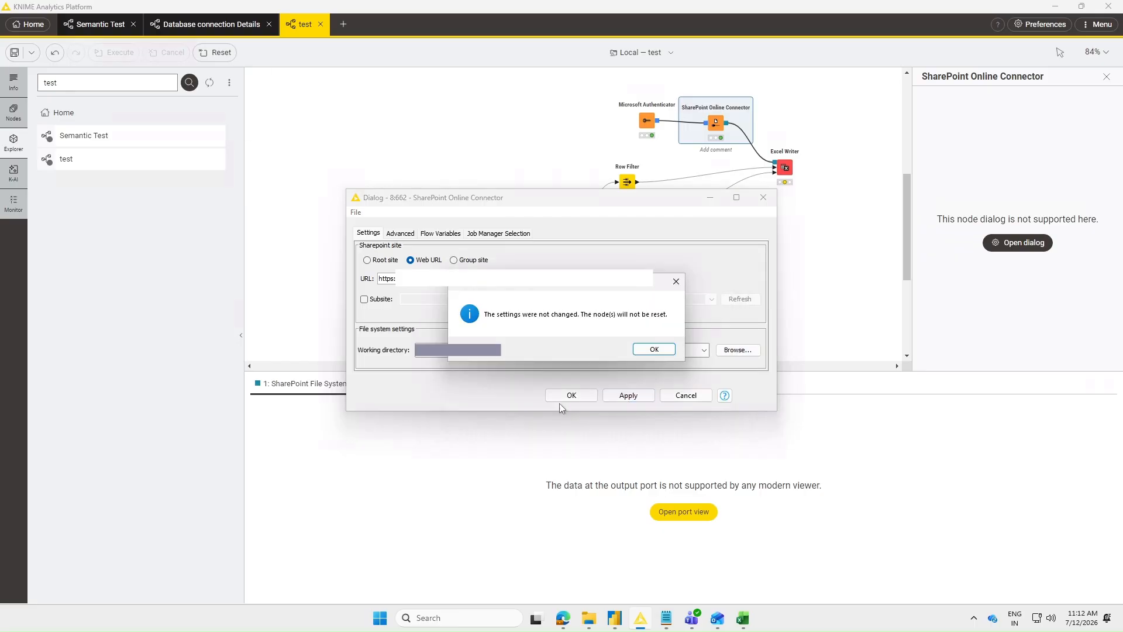
click(655, 349)
click(762, 197)
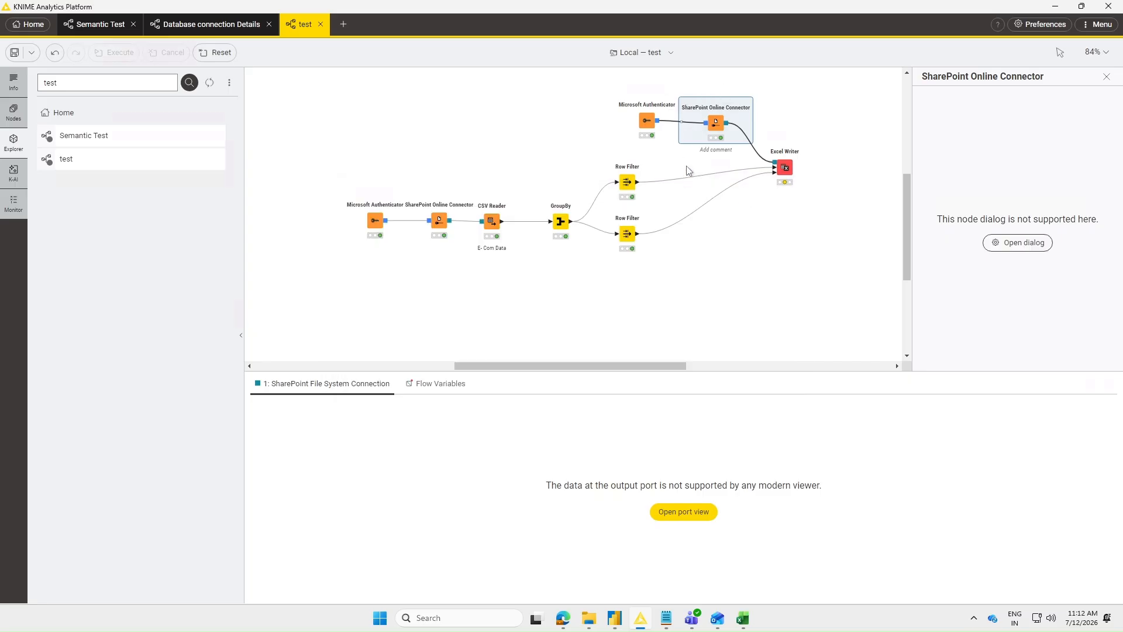
- Name the Excel Writer's two output sheets "beauty Data" and "Electronic Data", and execute the node
click(784, 166)
click(1018, 242)
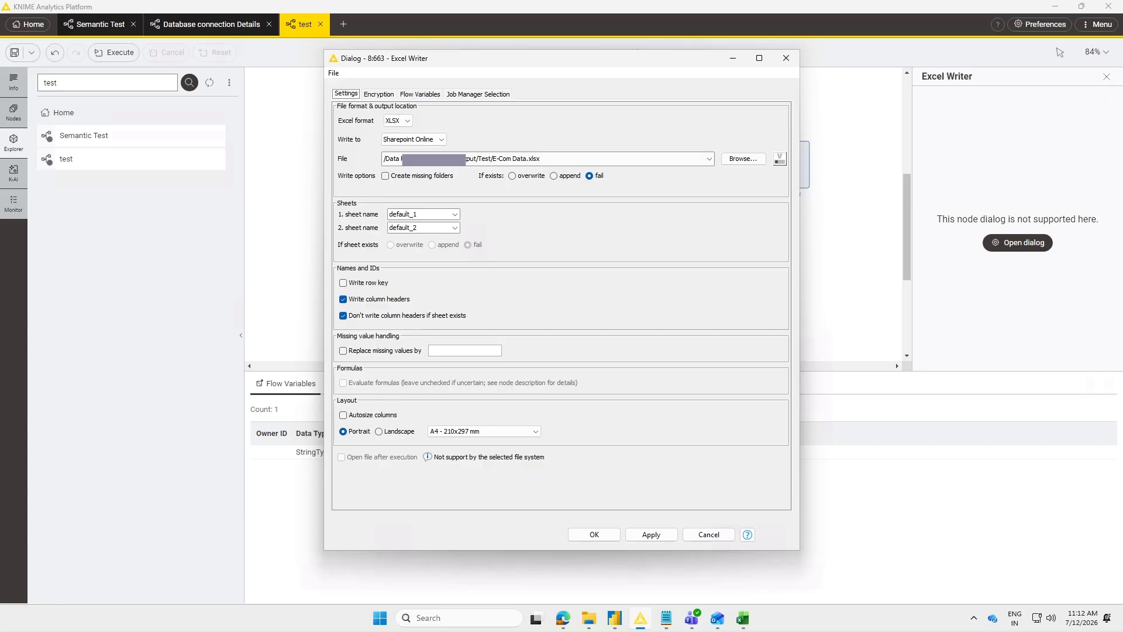
drag(418, 215, 388, 215)
text(Sa)
click(418, 227)
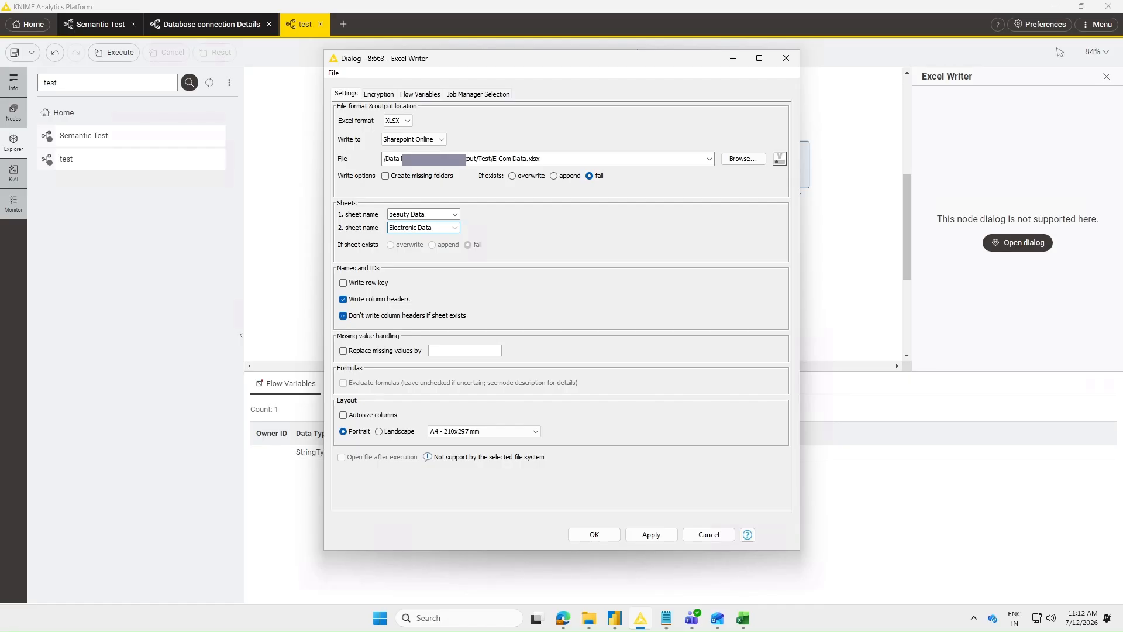
click(650, 534)
click(594, 534)
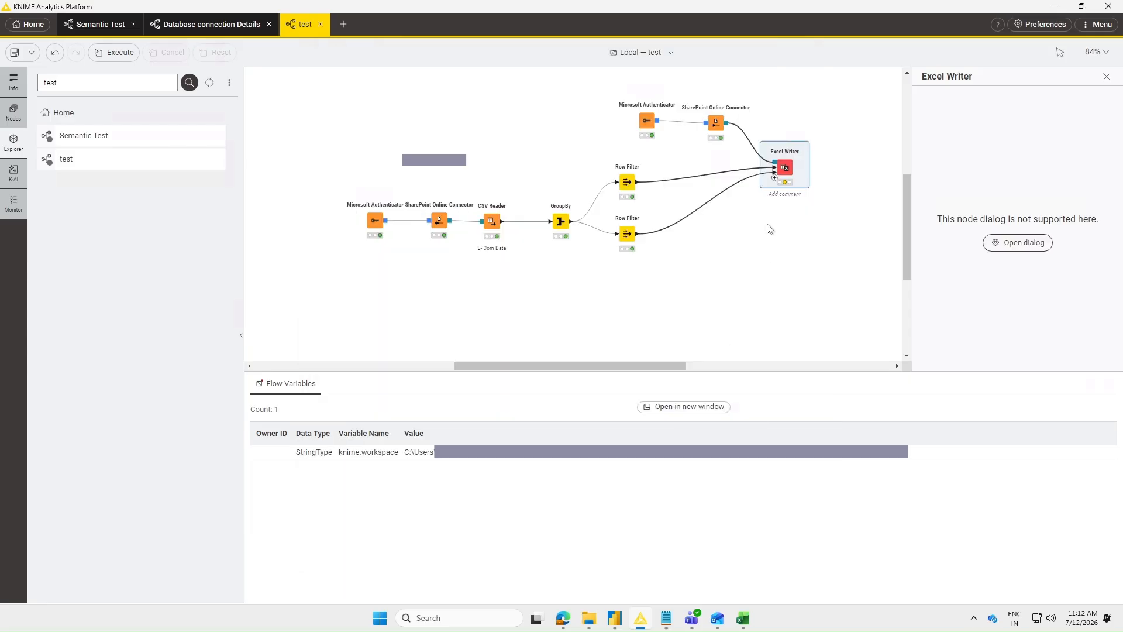
click(773, 141)
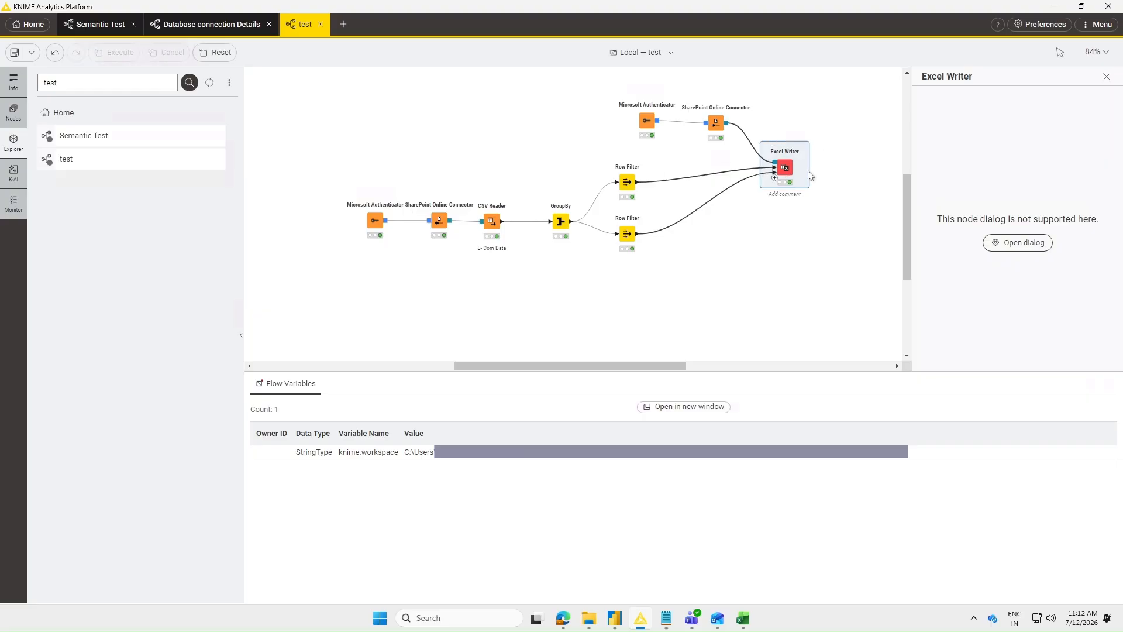
- Switch to SharePoint in the browser, refresh the Test folder, and inspect both sheets of E-Com Data.xlsx
click(564, 618)
click(36, 33)
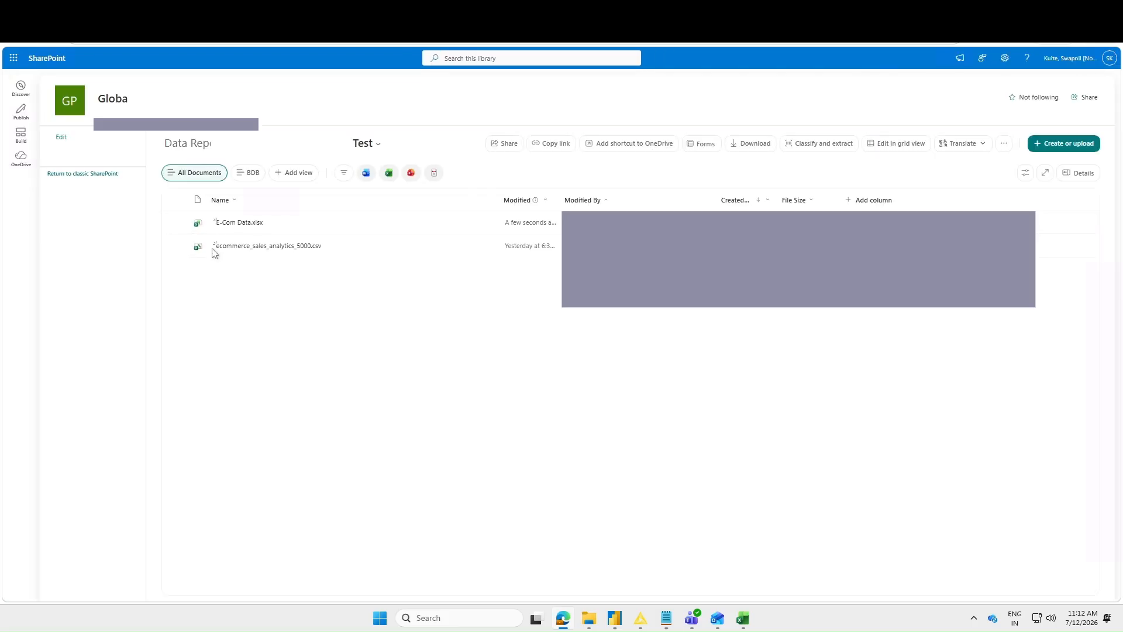
click(257, 226)
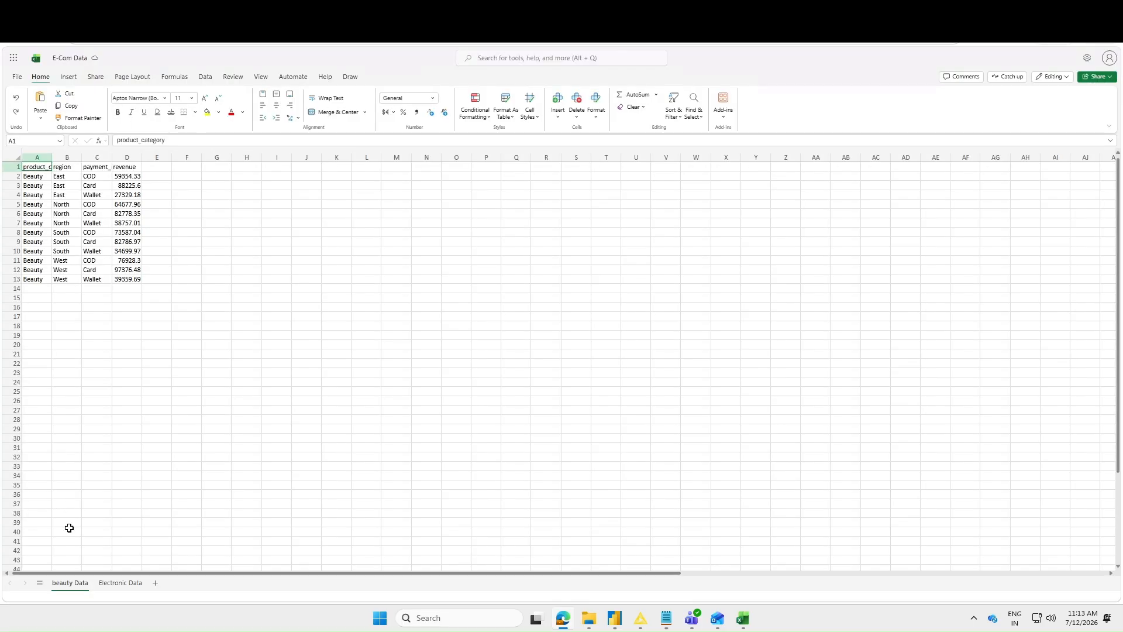
click(126, 582)
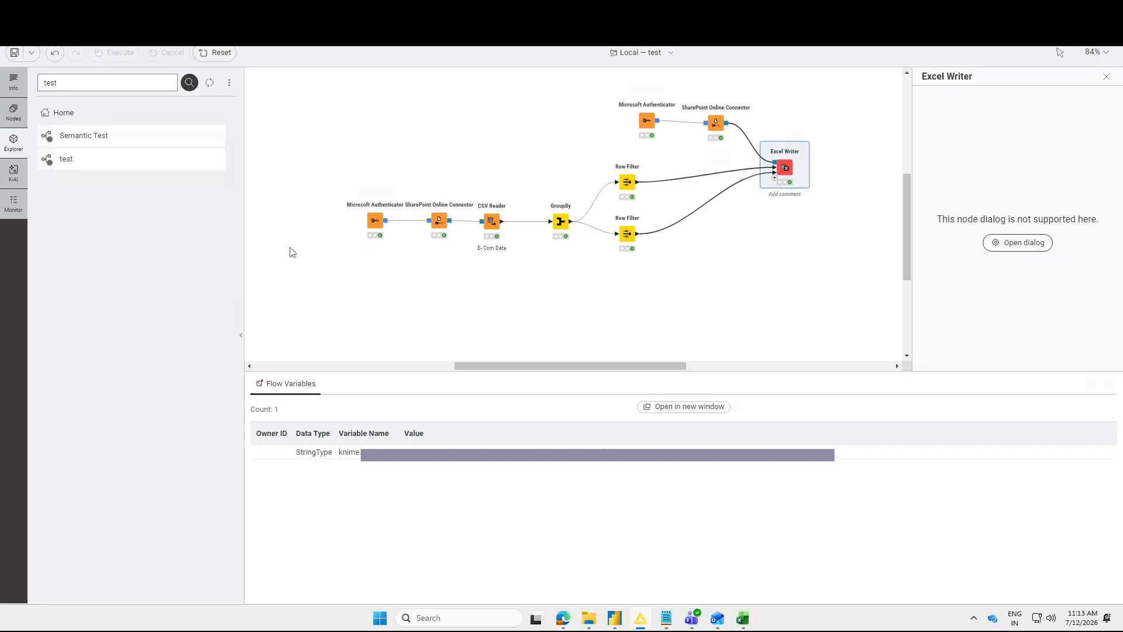
- Try to upload the local test workflow to the QA space of knime-prd-business-hub, with the workflow reset before upload
right_click(81, 164)
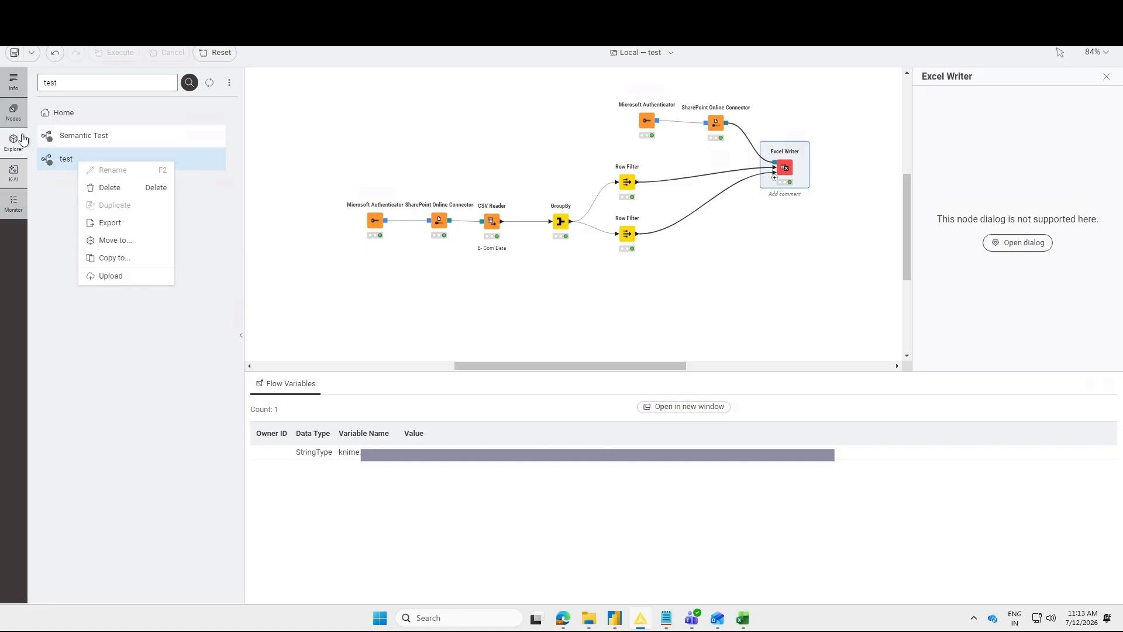
click(114, 279)
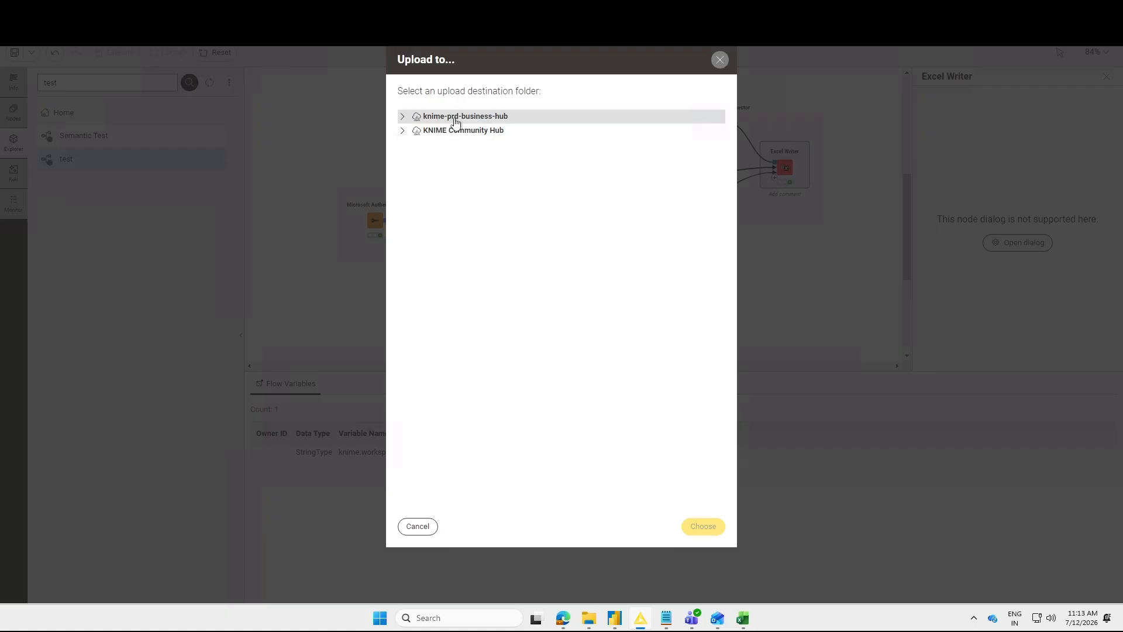
click(402, 117)
click(402, 116)
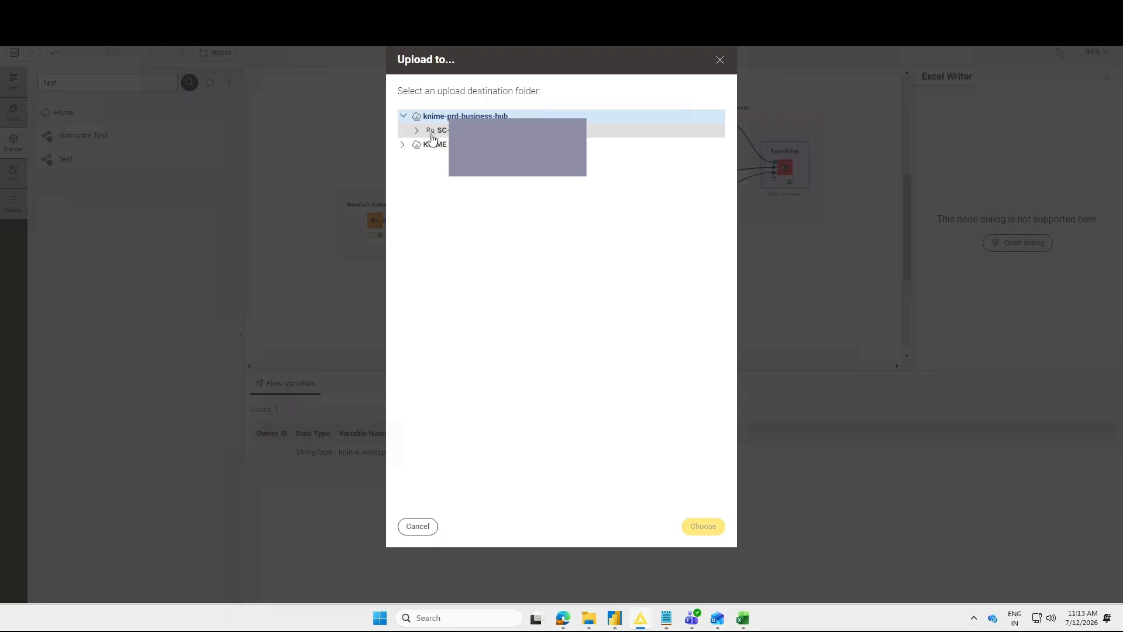
click(416, 131)
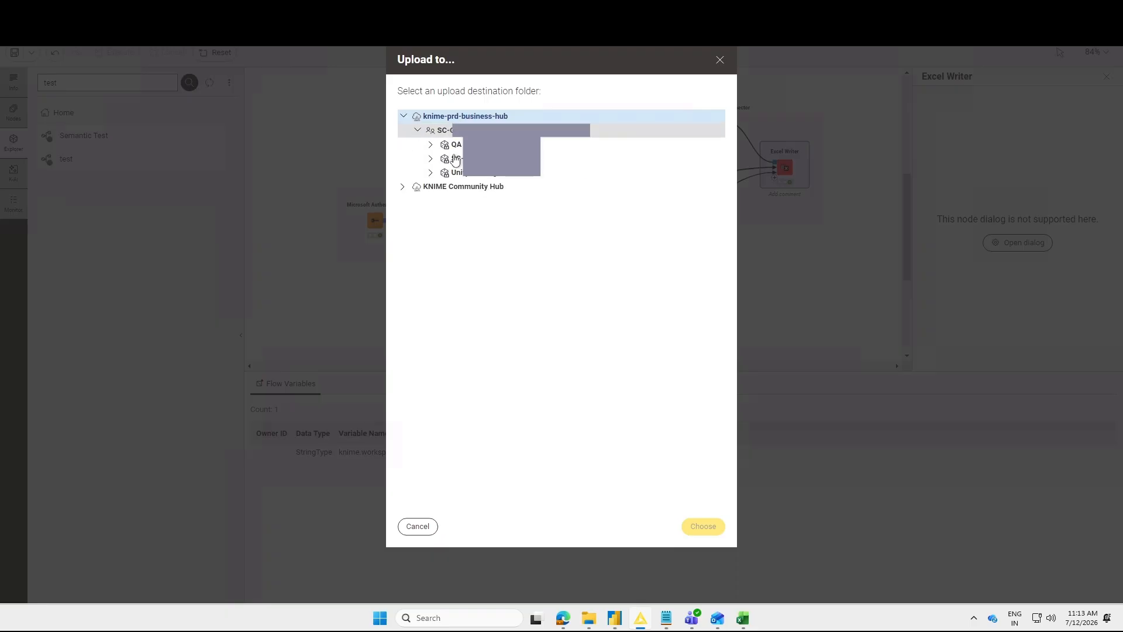
click(449, 145)
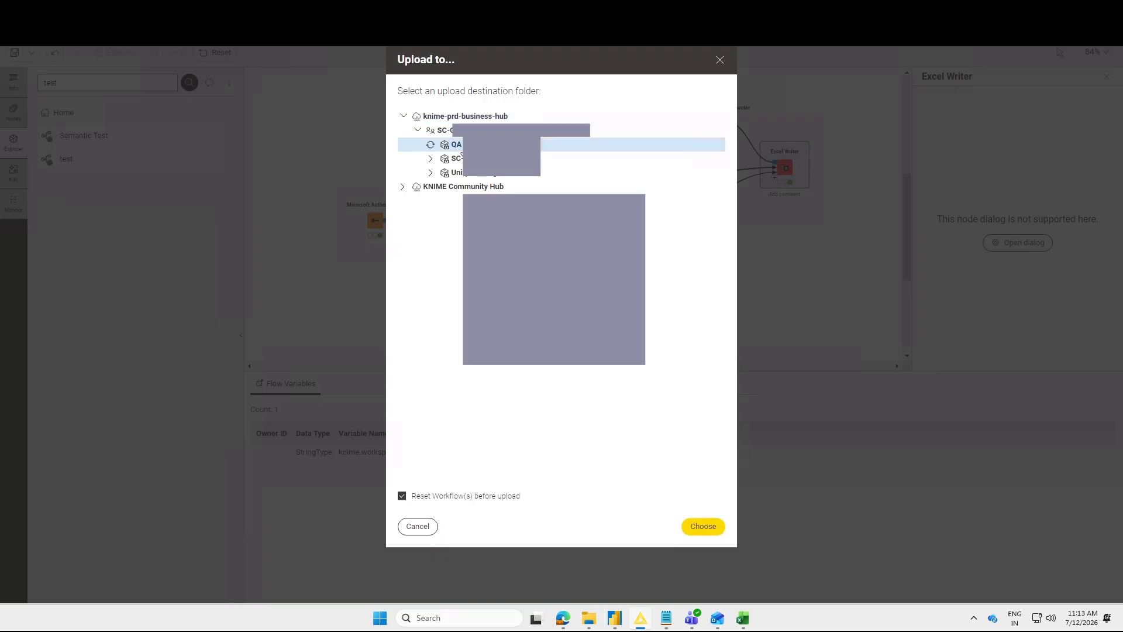
click(703, 526)
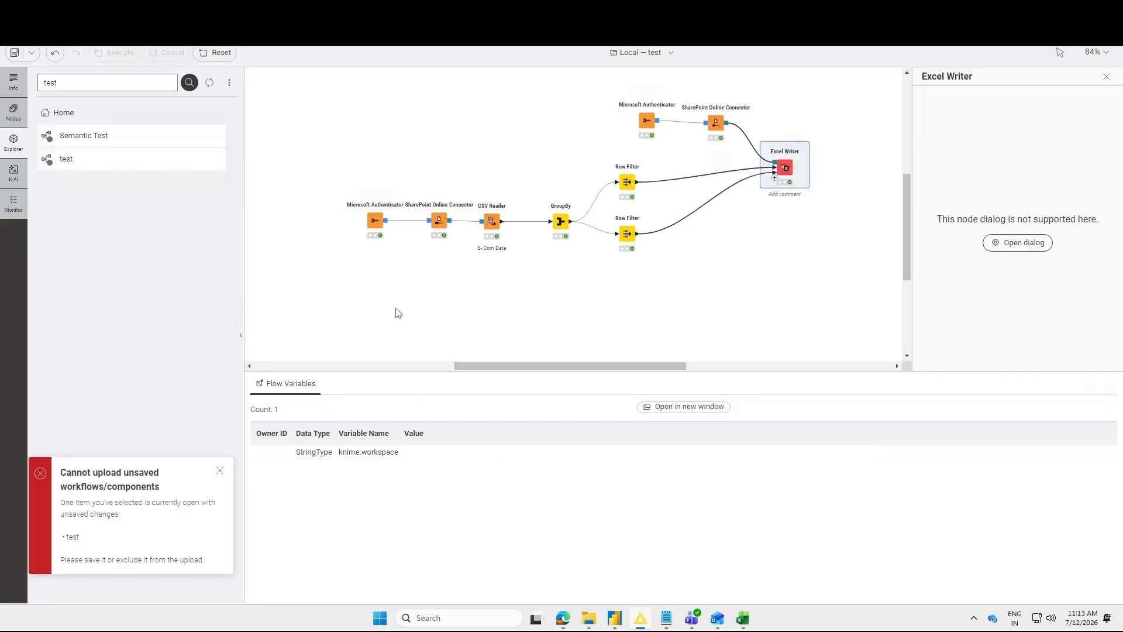
- Reset all nodes of the test workflow and save it
click(403, 290)
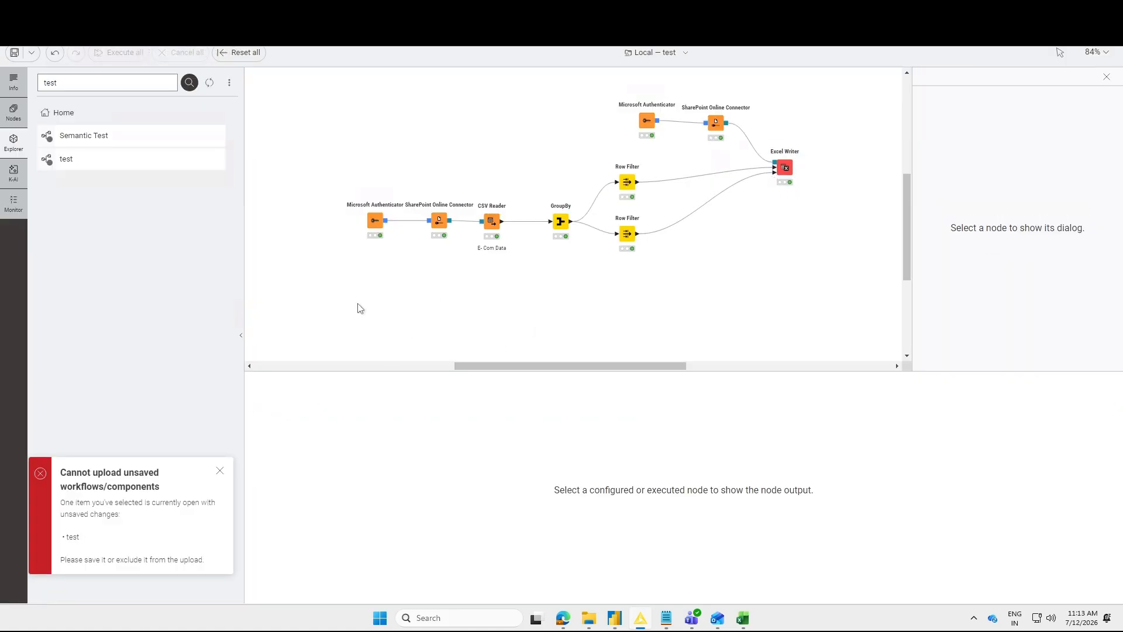
click(240, 52)
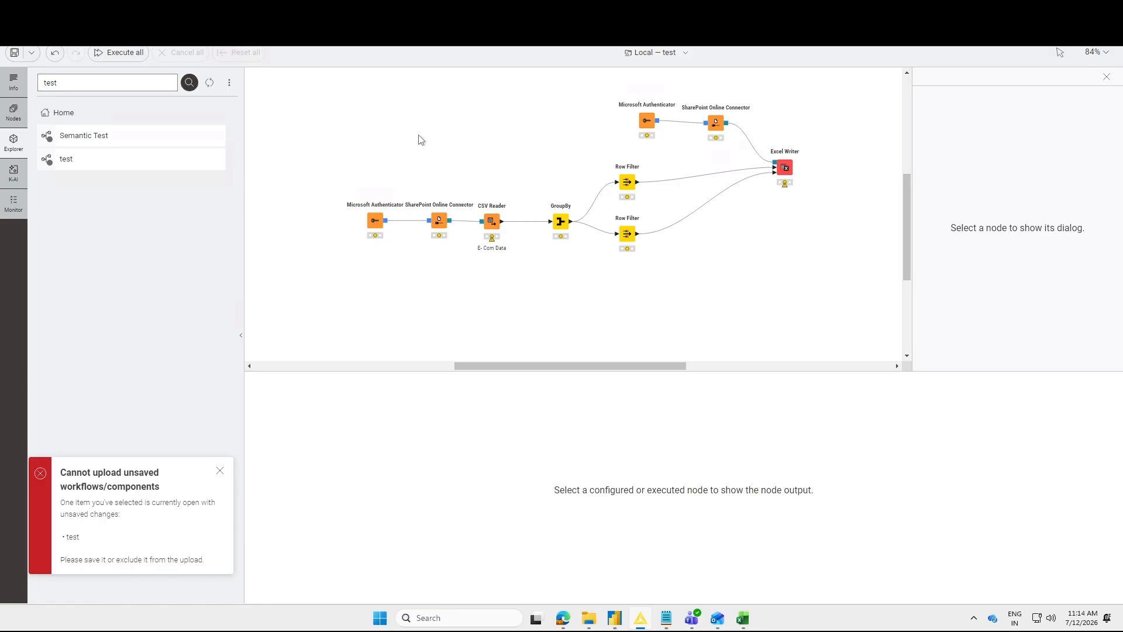
click(14, 52)
- Dismiss the upload error notification and upload the saved test workflow to the QA space of knime-prd-business-hub
right_click(118, 165)
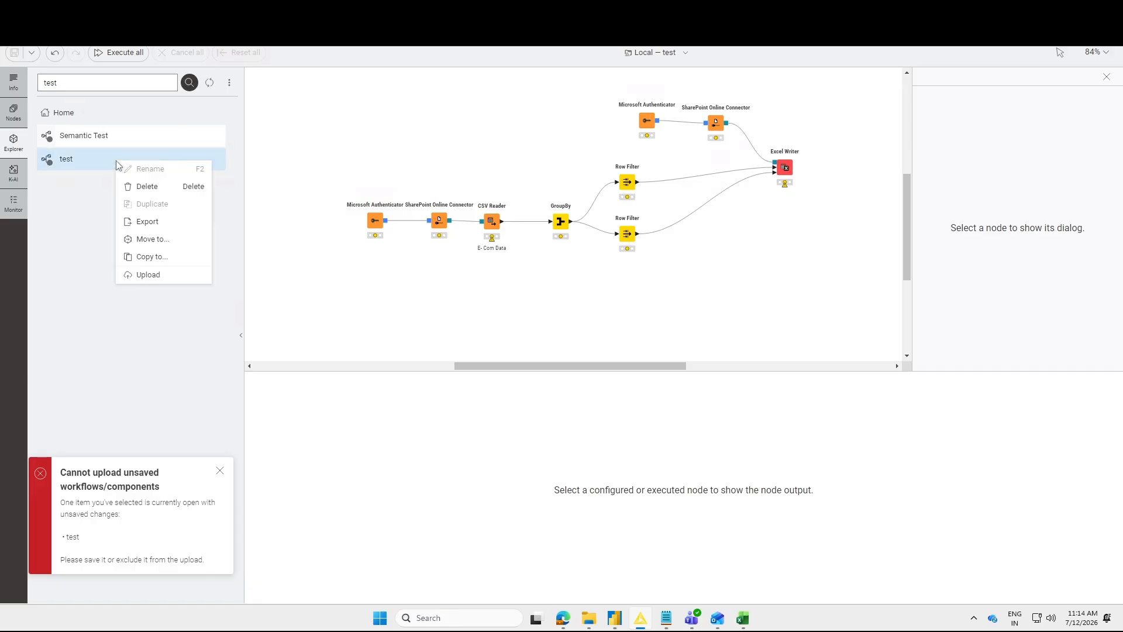
click(148, 273)
click(221, 471)
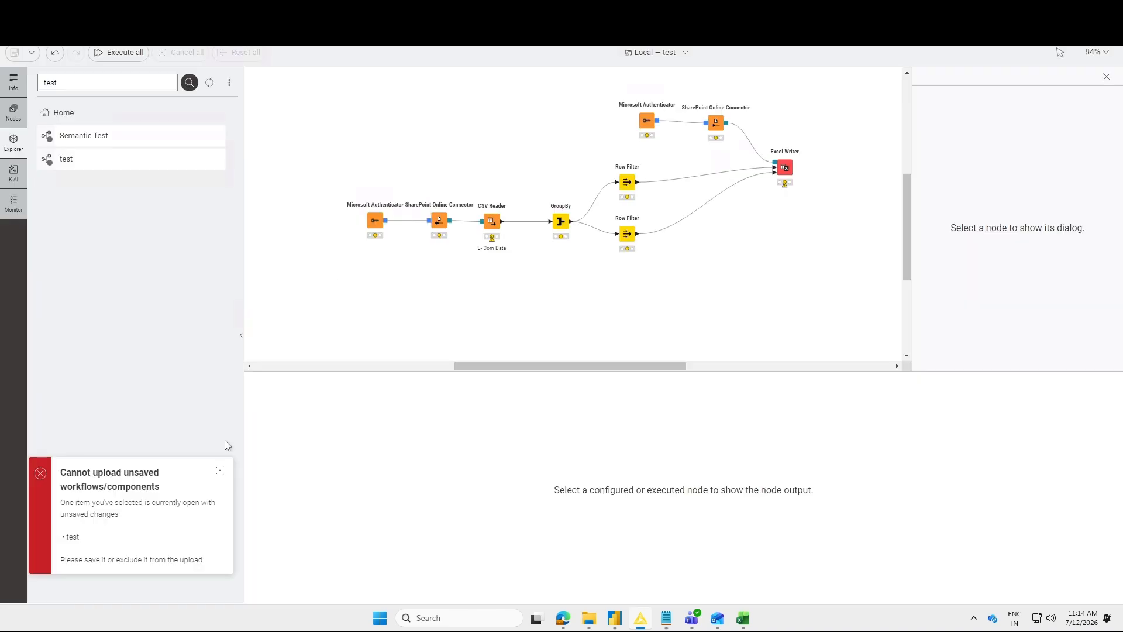
click(220, 471)
right_click(87, 163)
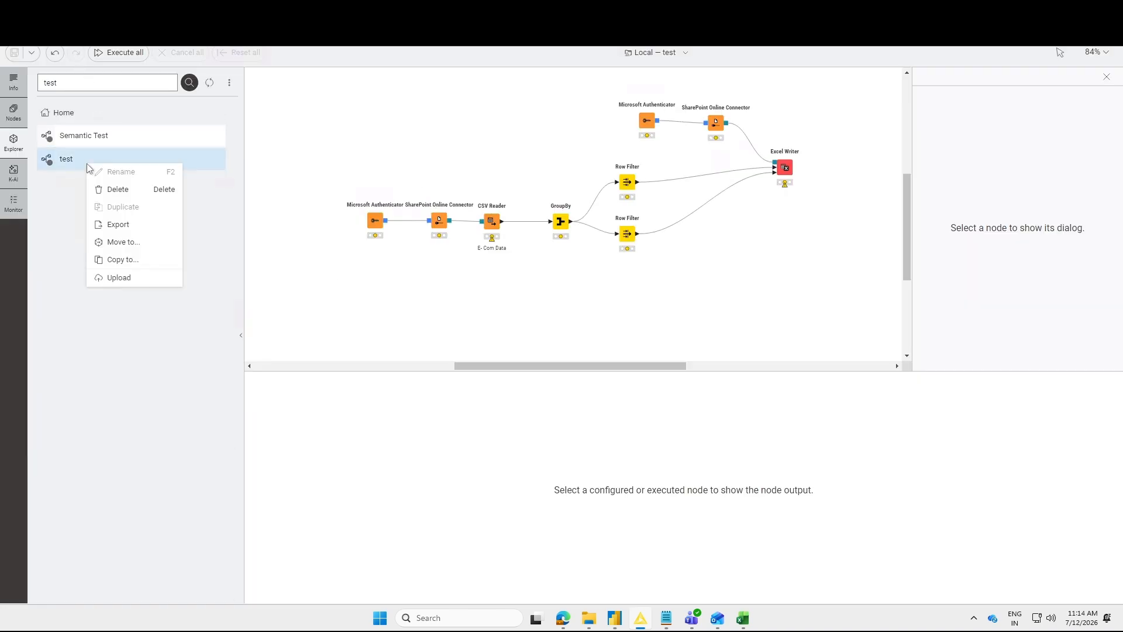
click(119, 277)
click(402, 116)
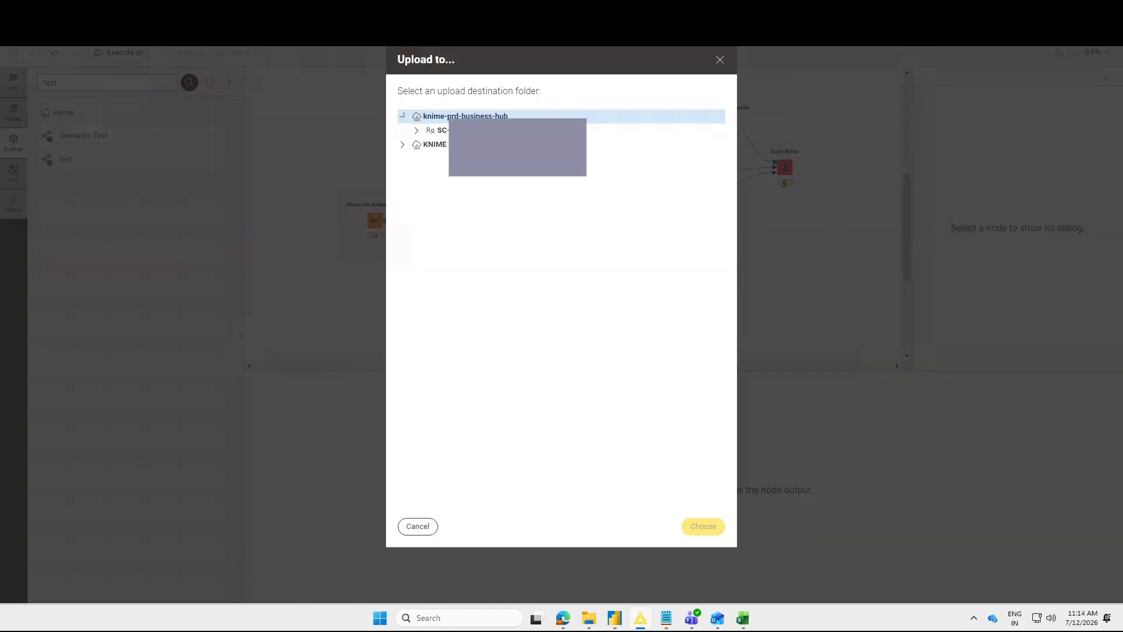
click(427, 130)
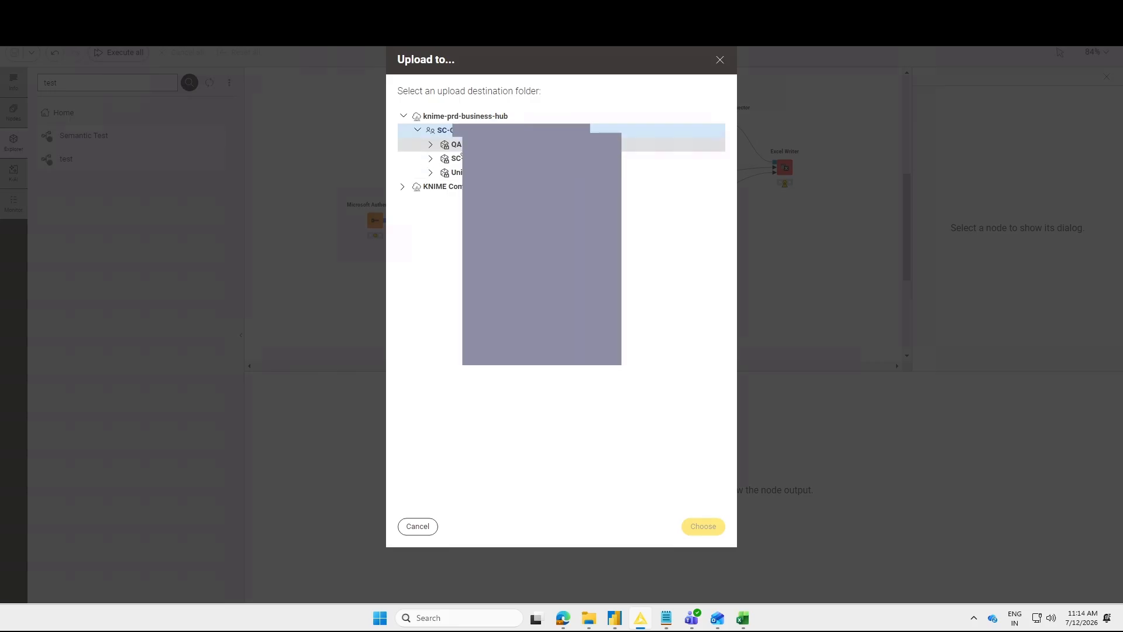
click(431, 145)
click(703, 526)
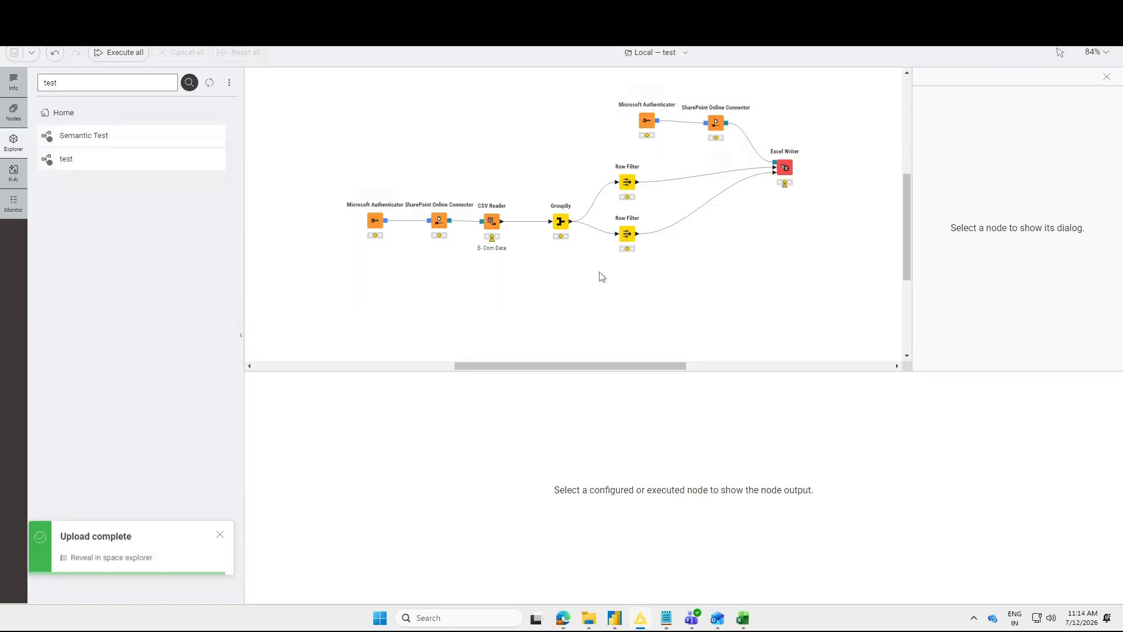
- Switch to the browser, load the KNIME Hub team's spaces in a new tab, and open the QA private space
click(561, 620)
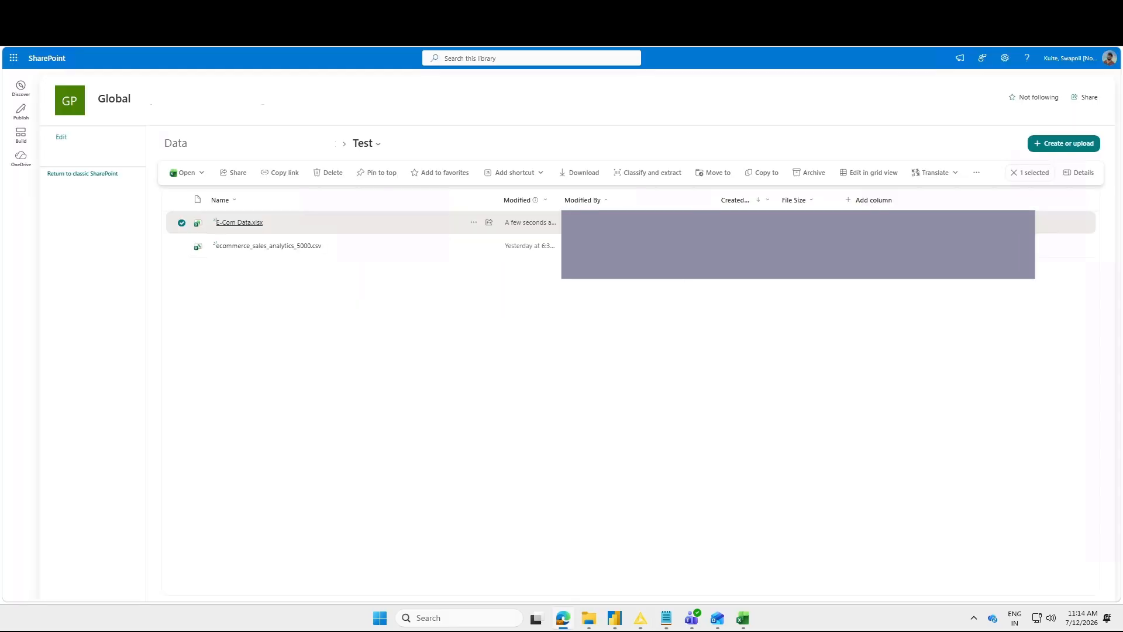
key(ctrl+t)
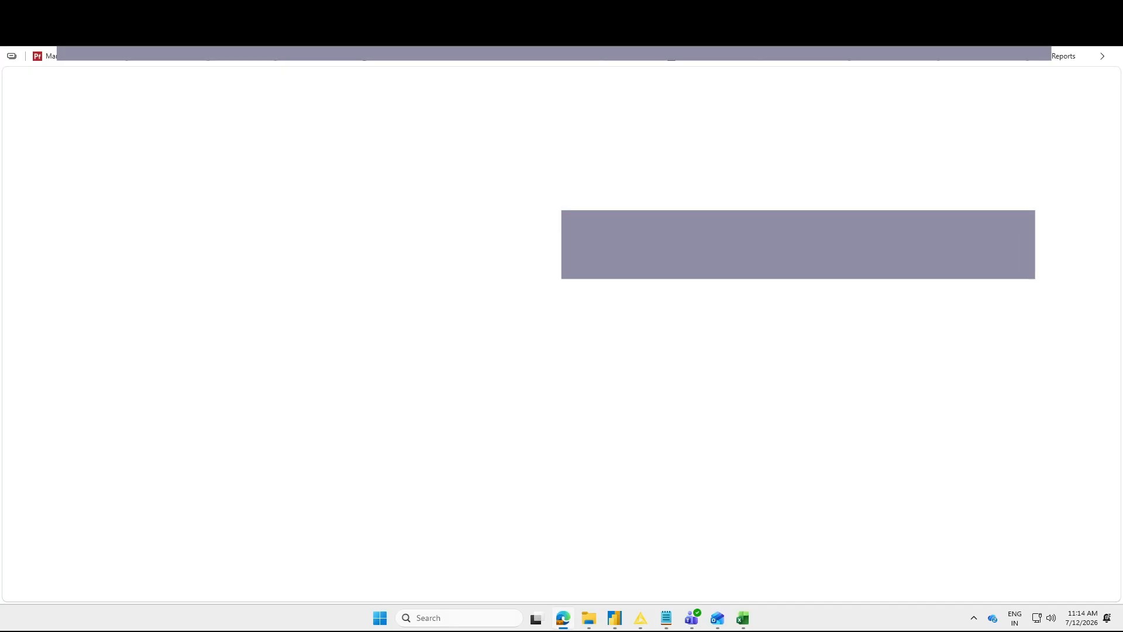
key(Return)
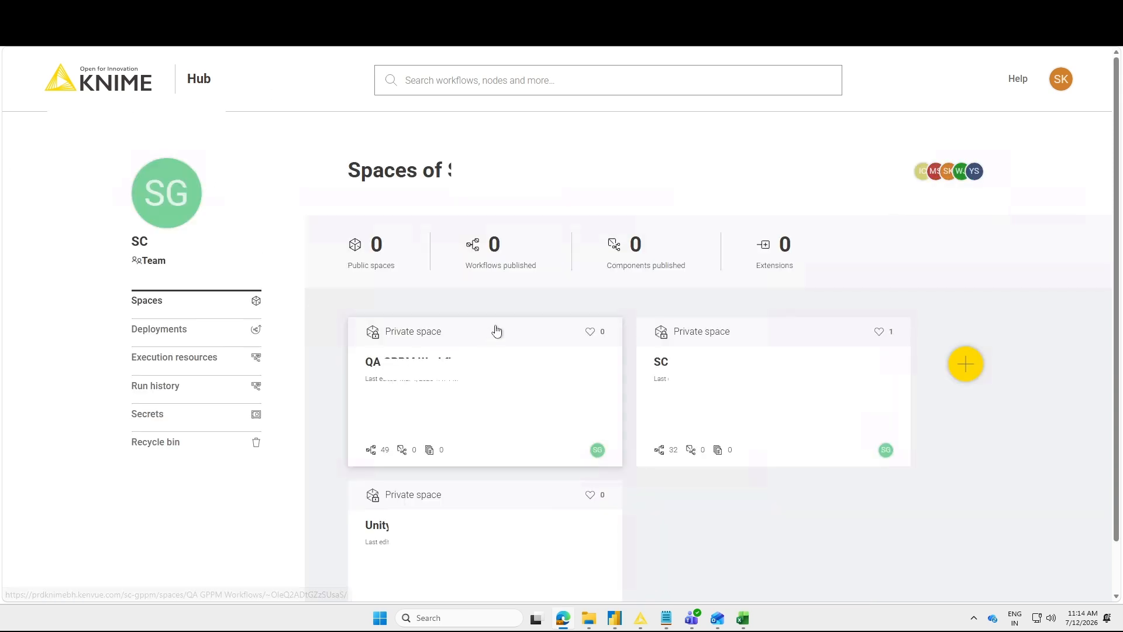
click(516, 397)
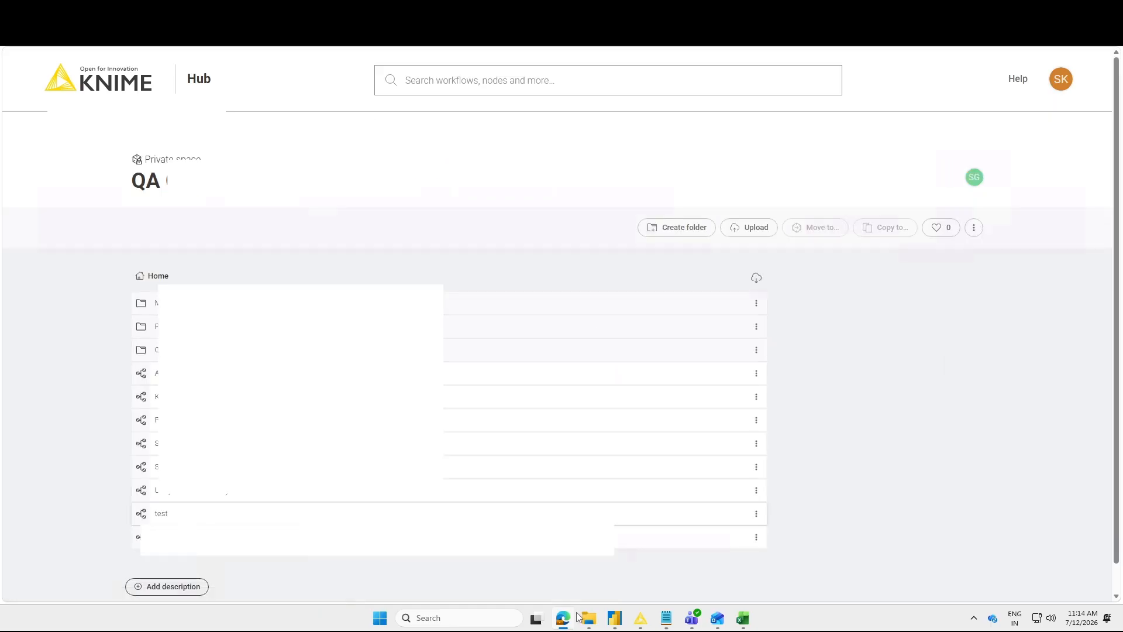
- Open the uploaded test workflow from the QA space and review its node preview on the Hub page
click(640, 619)
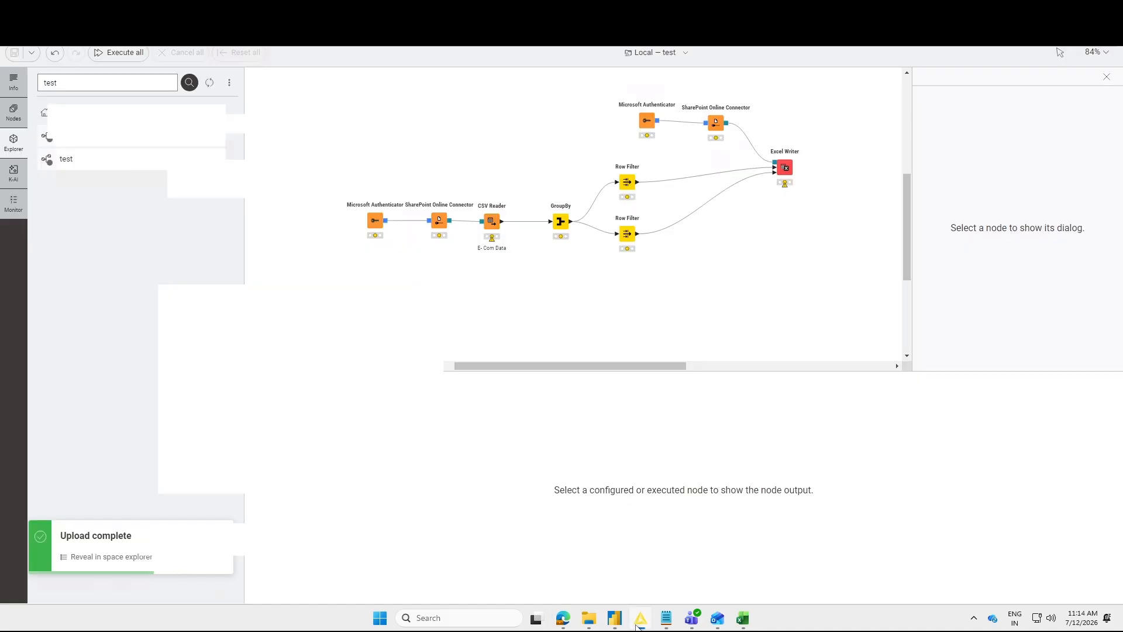
click(640, 619)
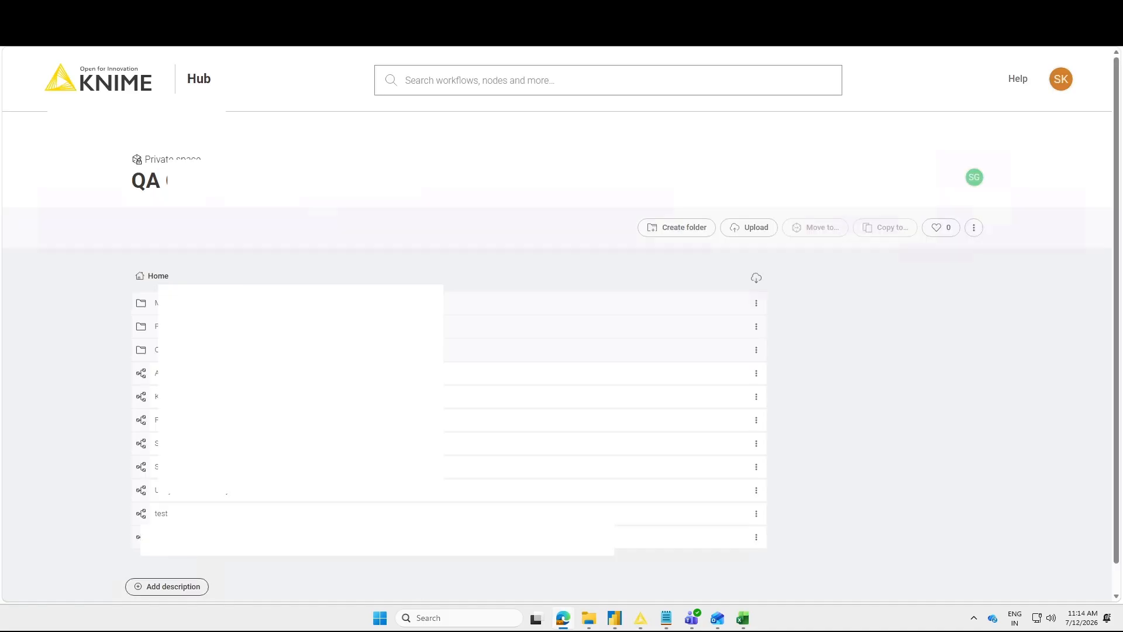
click(164, 516)
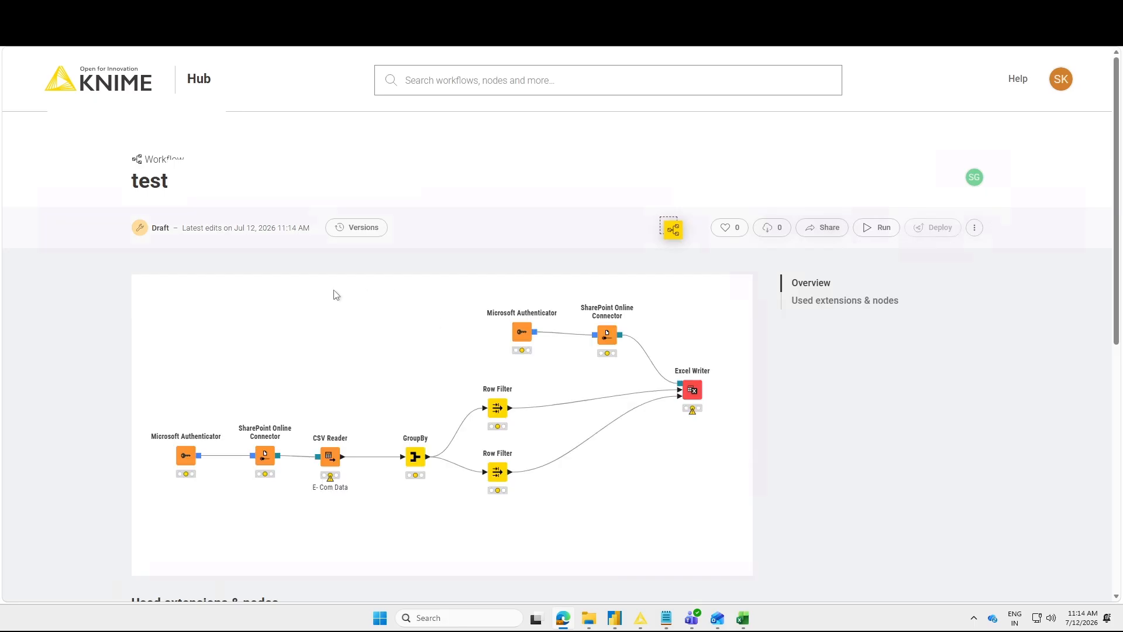
scroll(326, 376, down, 3)
scroll(240, 209, up, 2)
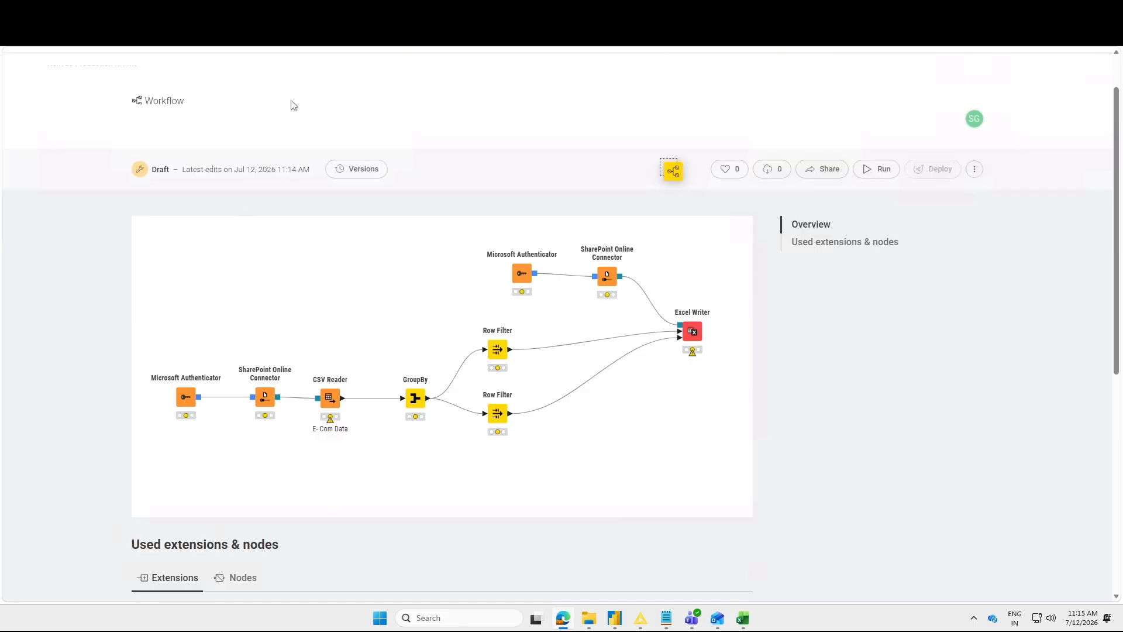
click(312, 69)
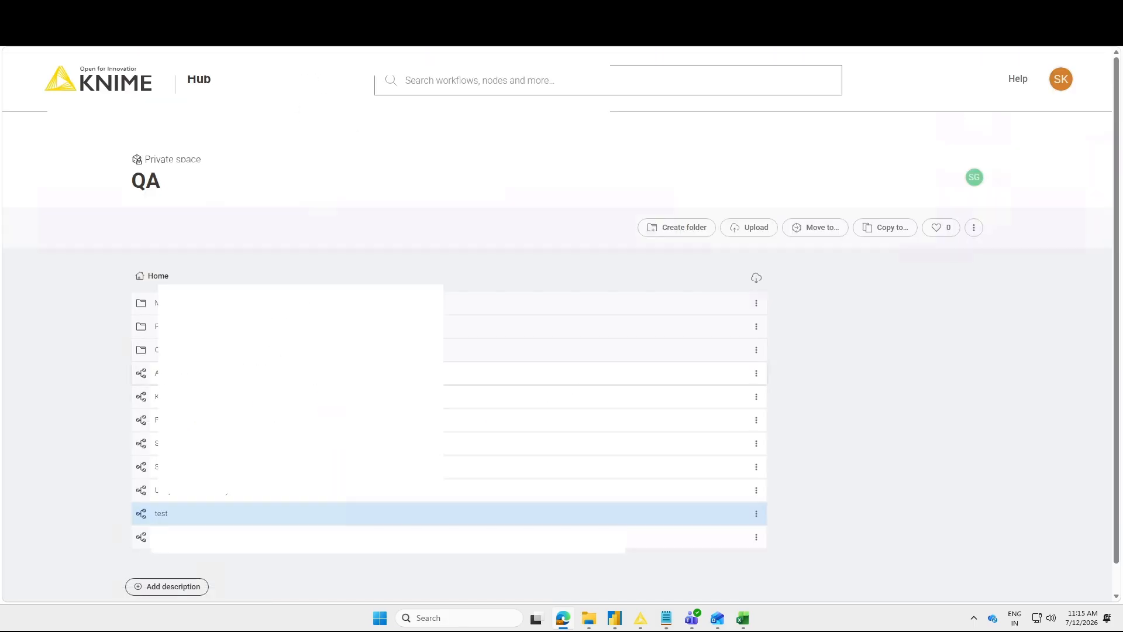
click(182, 517)
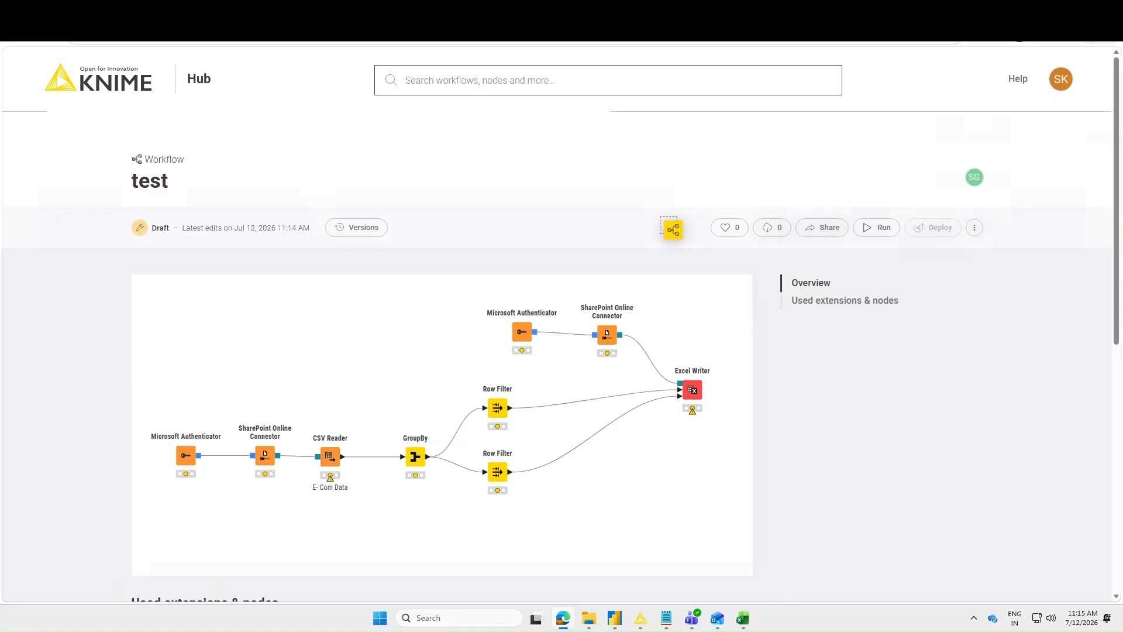
- Switch to the SharePoint Test folder and delete E-Com Data.xlsx
click(328, 11)
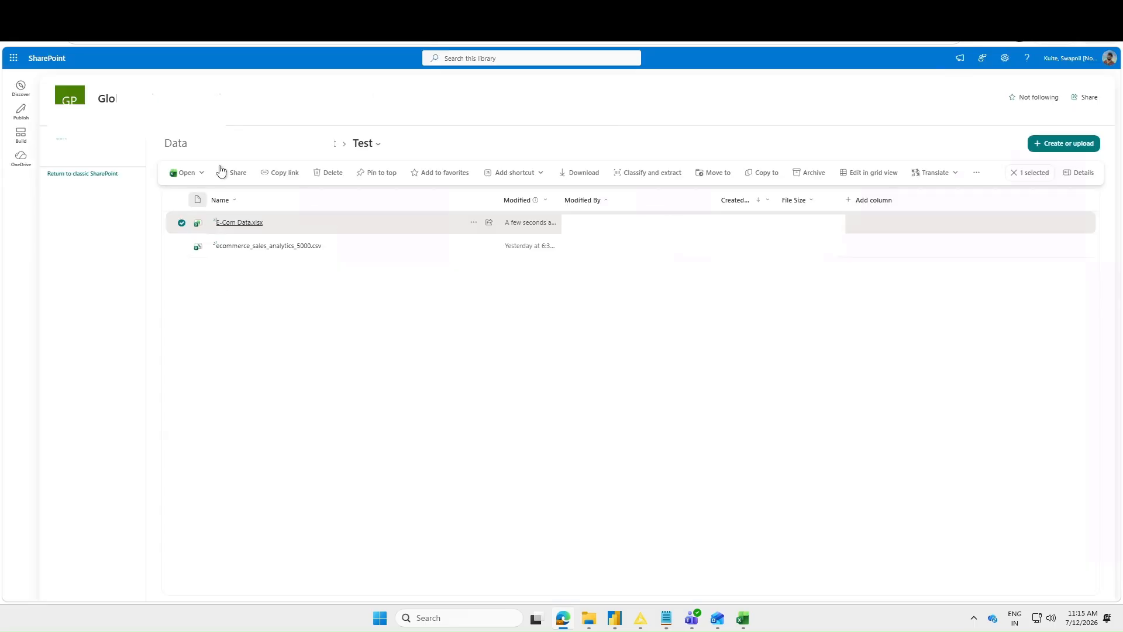
click(337, 182)
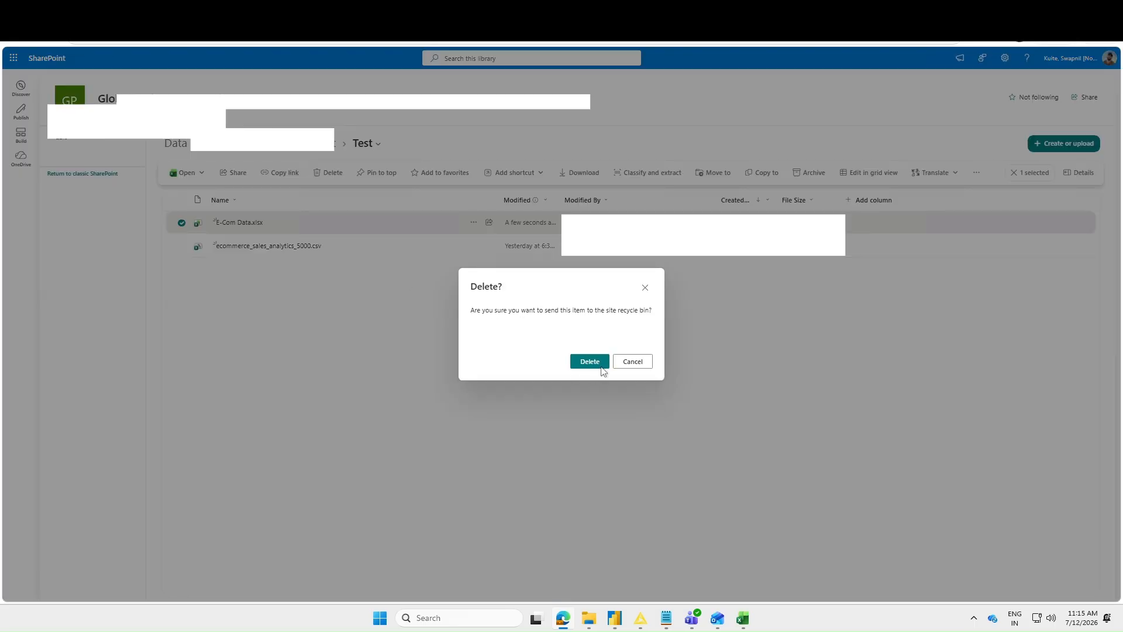
click(586, 363)
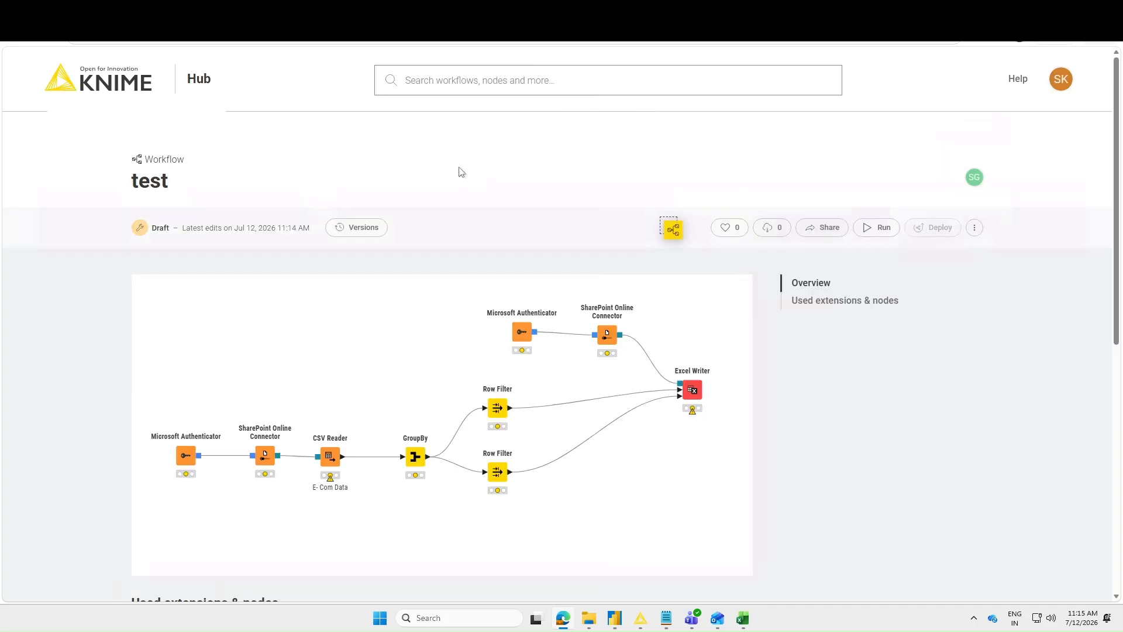
- Run the test workflow on the KNIME Hub as an ad hoc execution
click(875, 231)
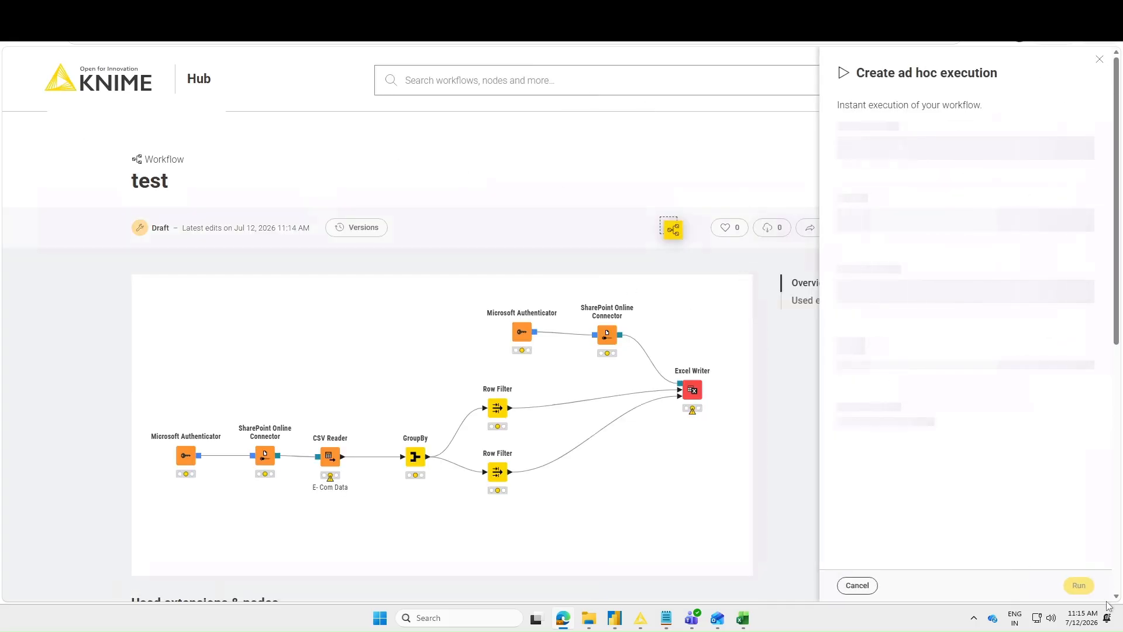
click(1079, 586)
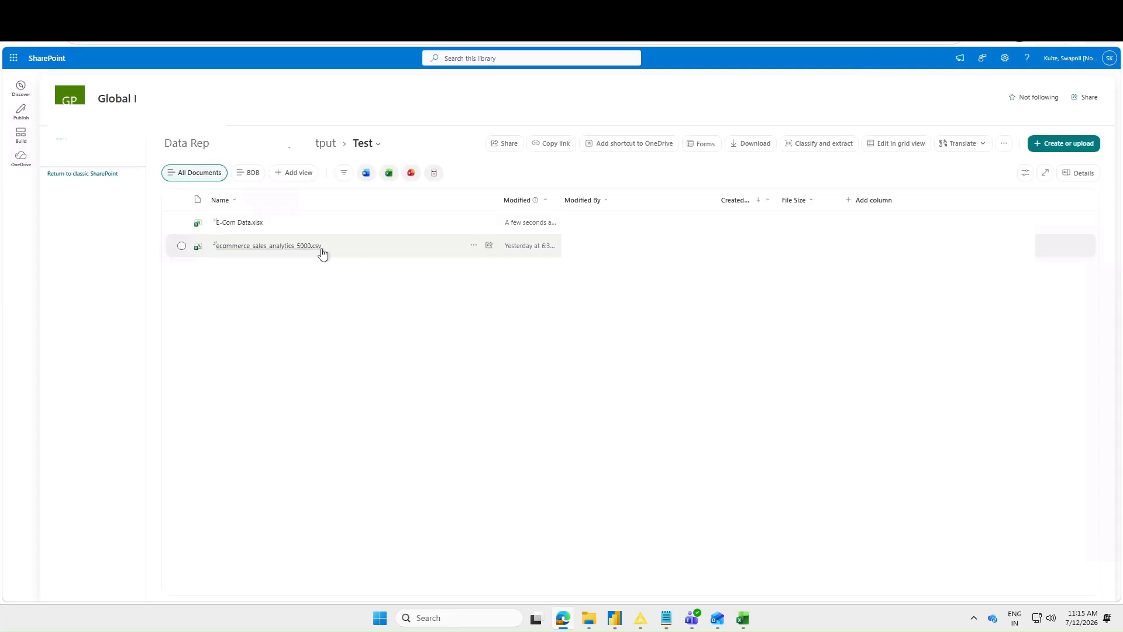
- Open E-Com Data.xlsx from the SharePoint Test folder and inspect its beauty Data and Electronic Data sheets
click(244, 223)
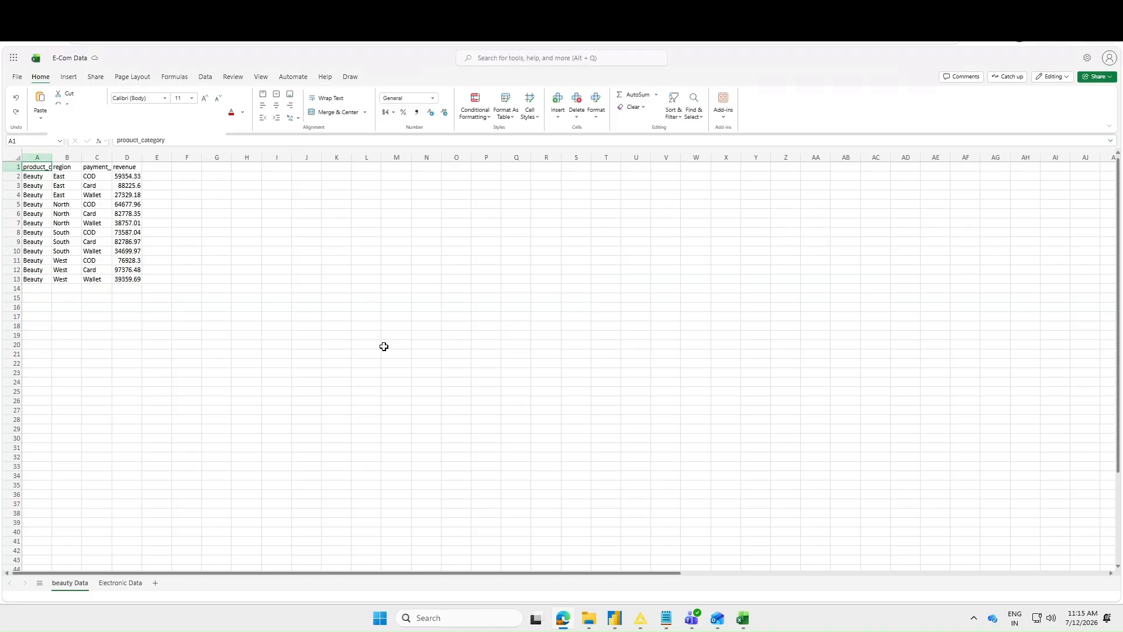
click(121, 583)
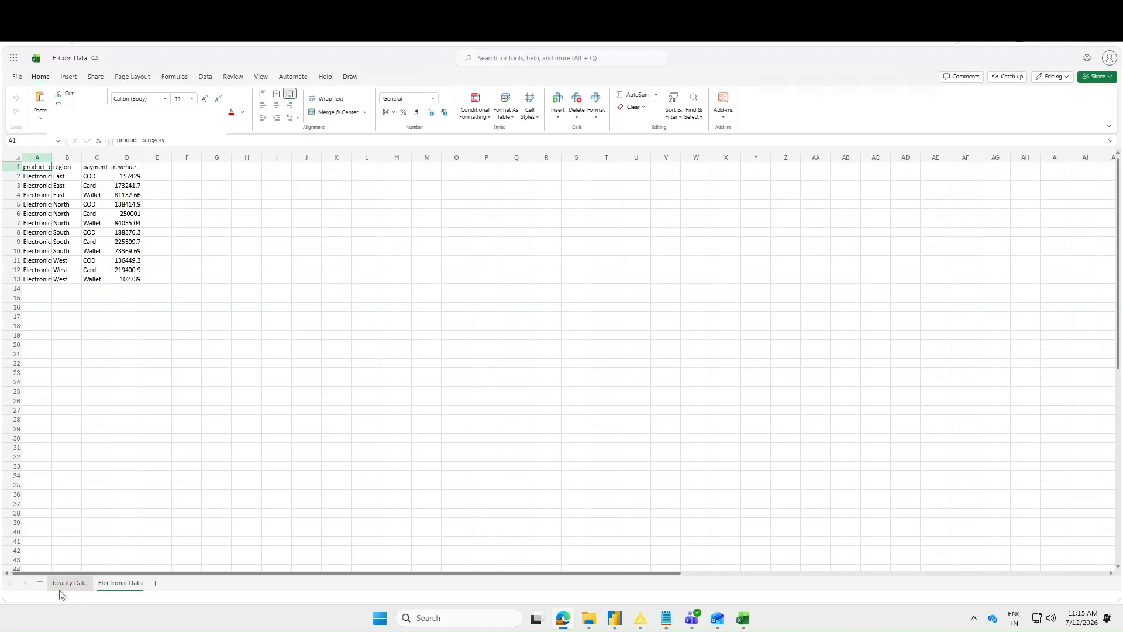
click(65, 583)
click(106, 587)
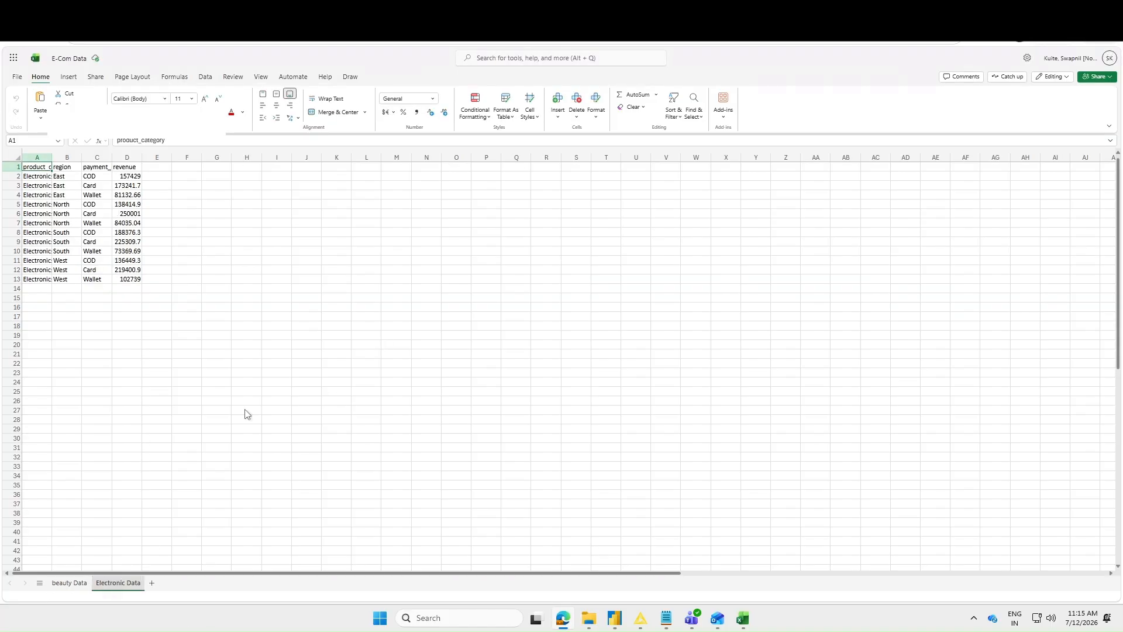